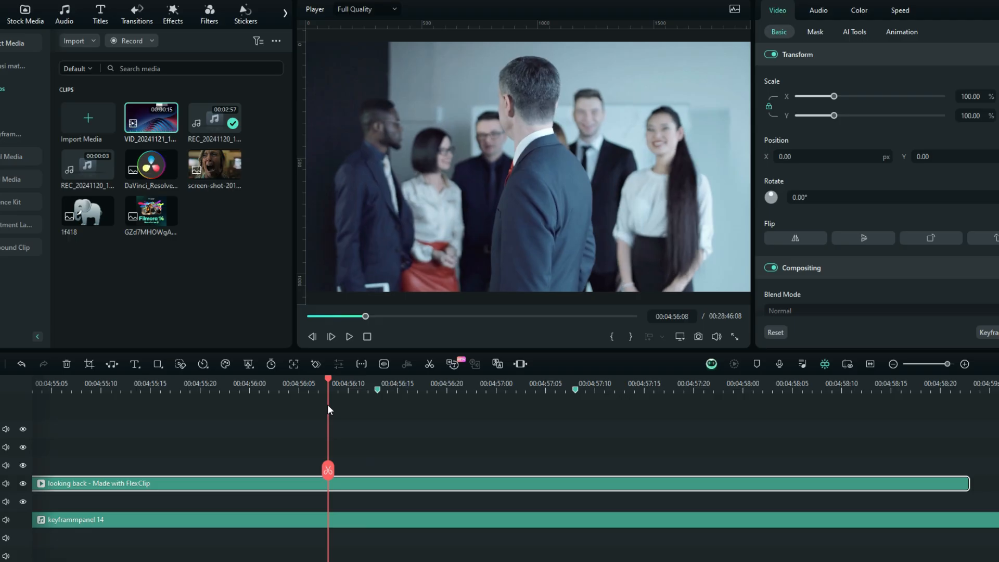
Add a keyframe to the looking back clip at the first marker, 00:04:56:13.
left_click_drag(327, 405, 552, 438)
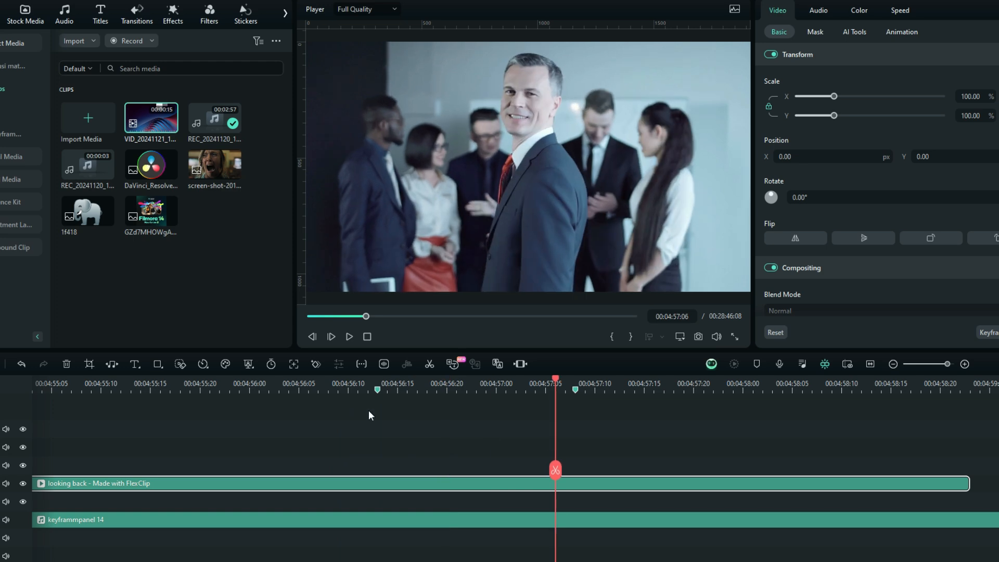
left_click(377, 392)
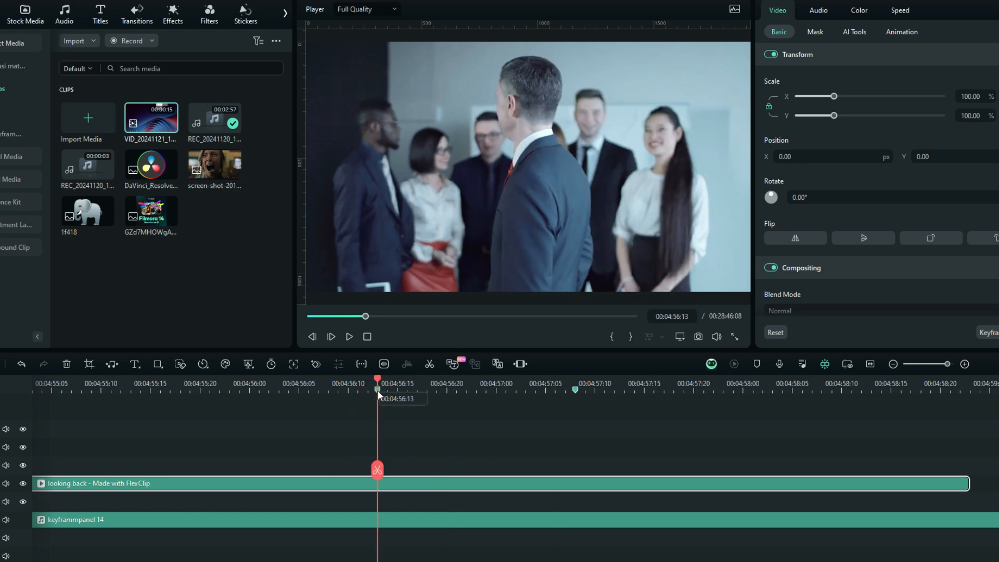
left_click(315, 364)
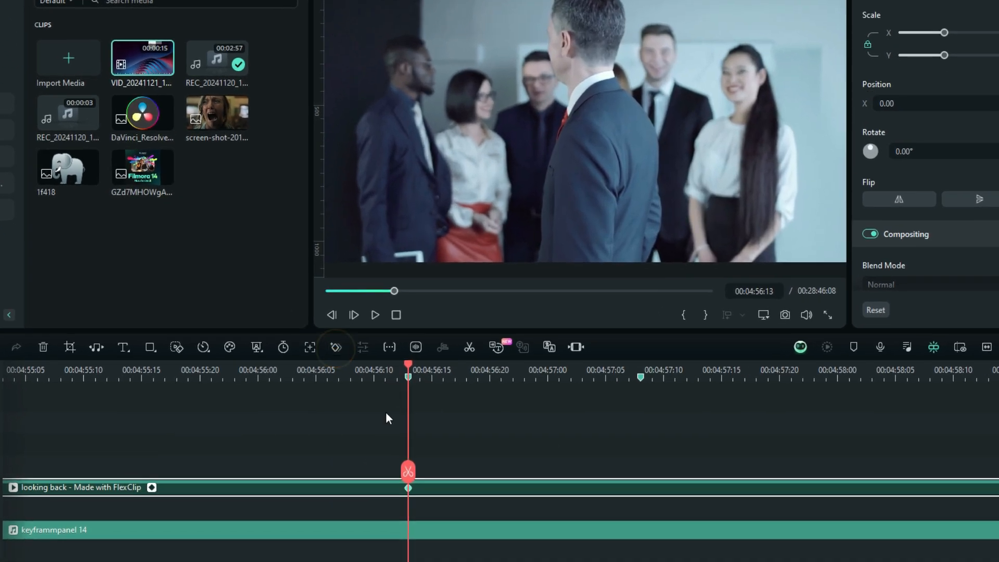
At the second marker, 00:04:57:08, scale the clip to 177.08% and reframe the man's face at about X 132.24, Y -361.13.
left_click_drag(404, 474, 641, 492)
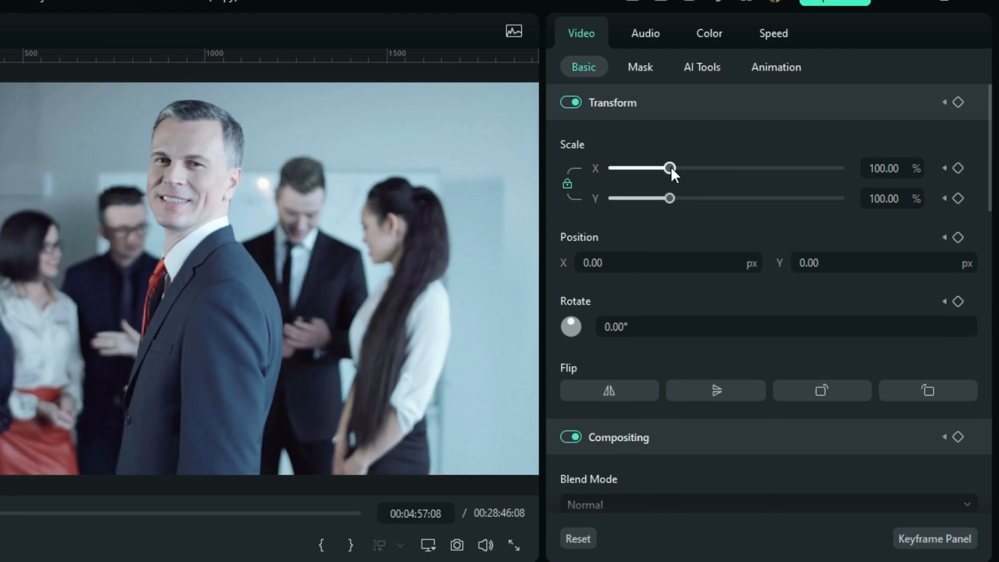
left_click_drag(671, 167, 708, 200)
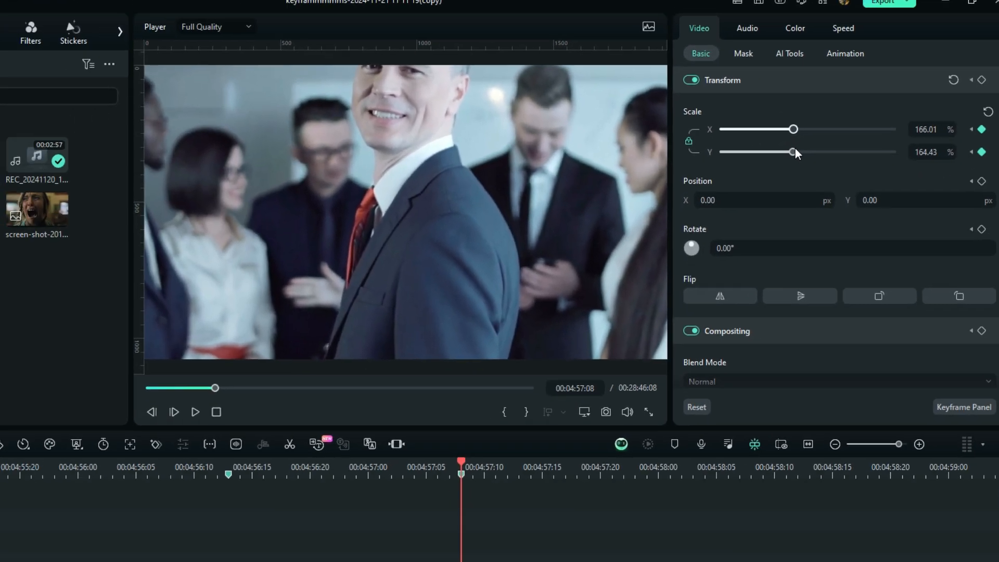
left_click_drag(795, 148, 800, 150)
left_click_drag(403, 124, 491, 196)
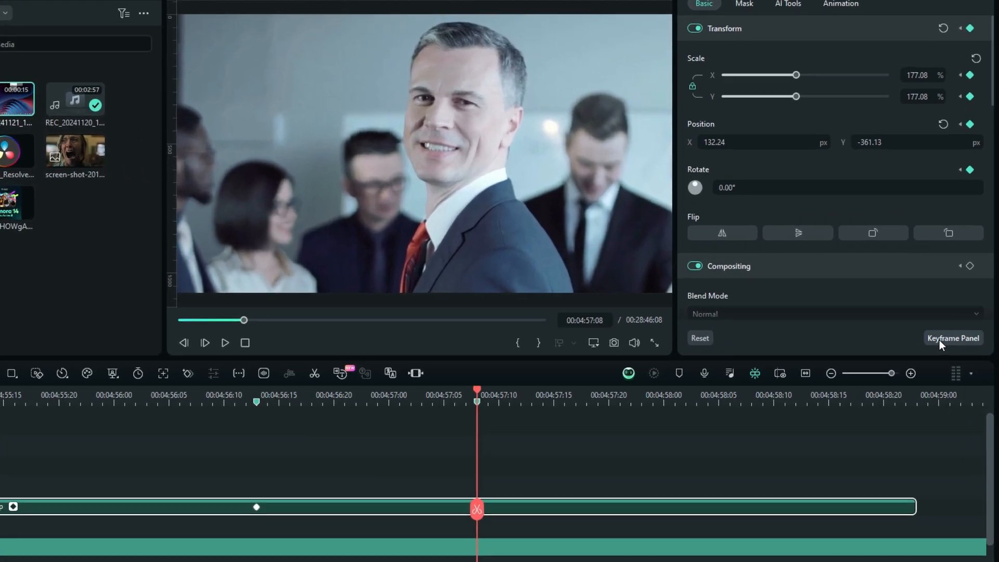
Open the clip's keyframe graphs and apply the rising easing curve to all Transform keyframes at the first marker.
left_click(935, 344)
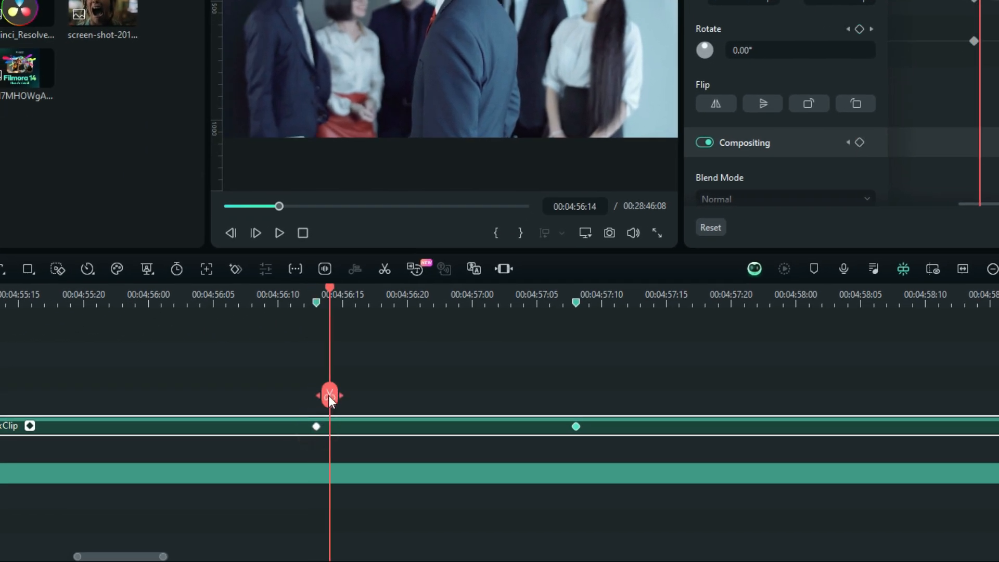
left_click_drag(319, 393, 572, 402)
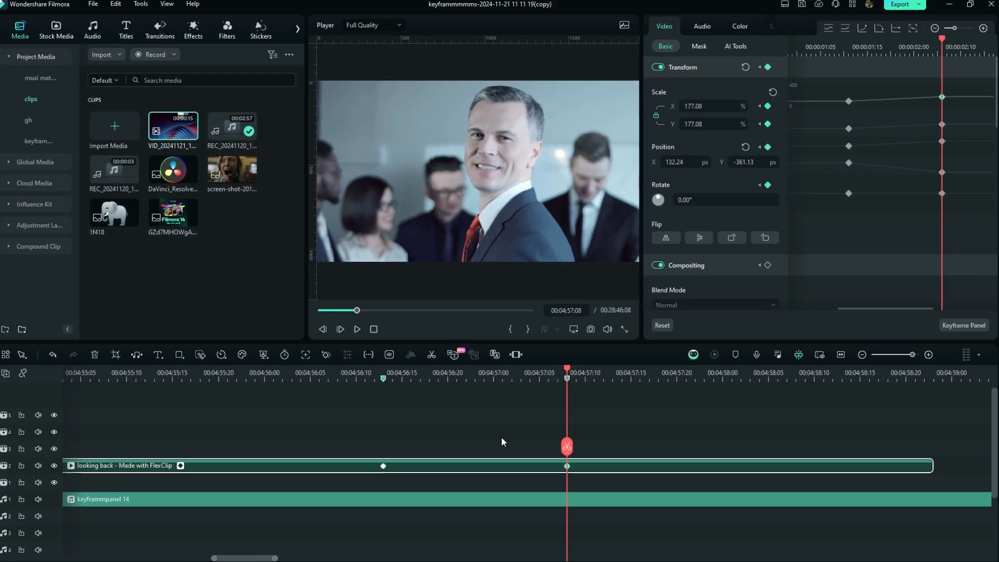
left_click(388, 468)
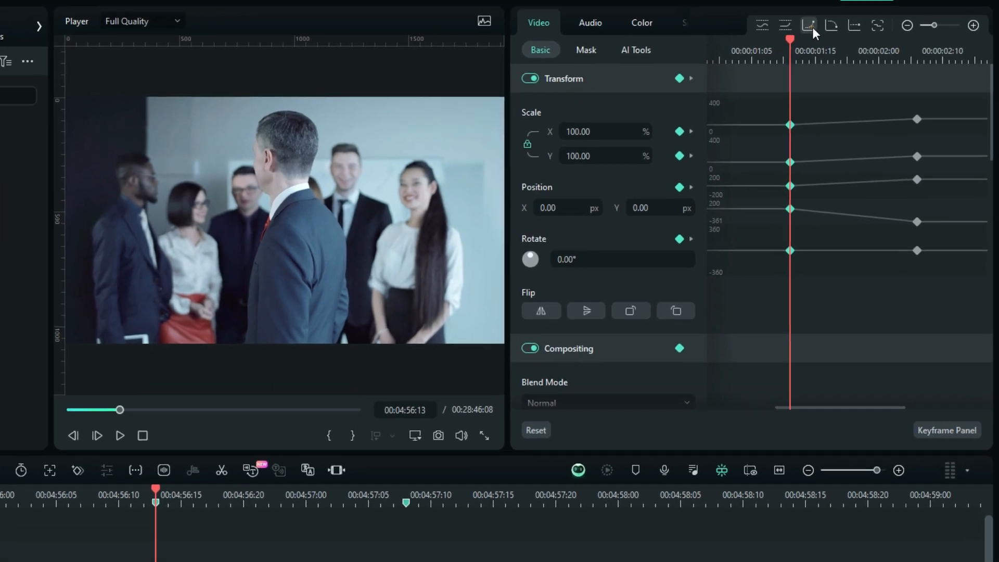
left_click(827, 21)
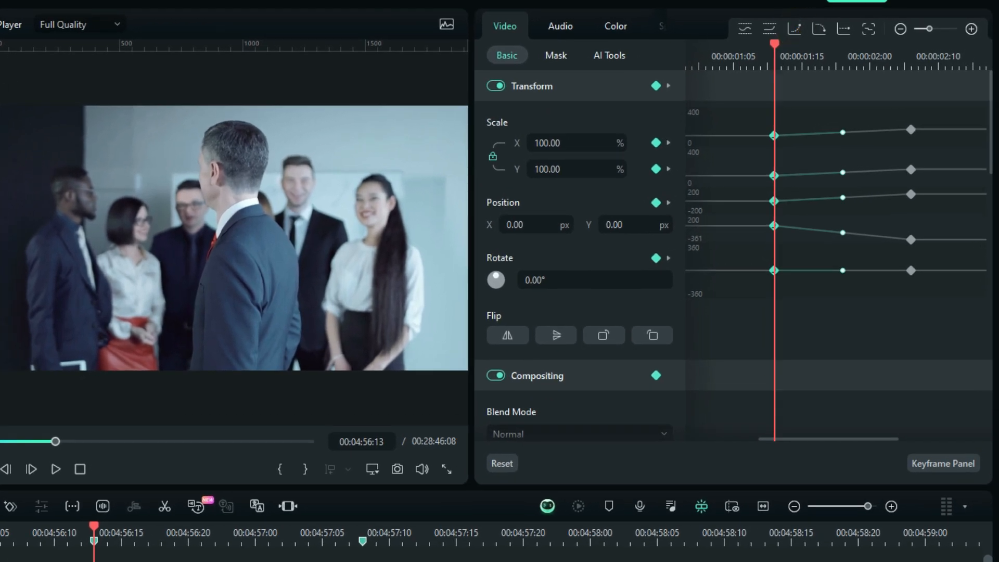
Select all Transform keyframes at 00:04:57:08 and apply the falling easing curve to them.
left_click_drag(93, 527, 363, 527)
left_click_drag(942, 121, 884, 319)
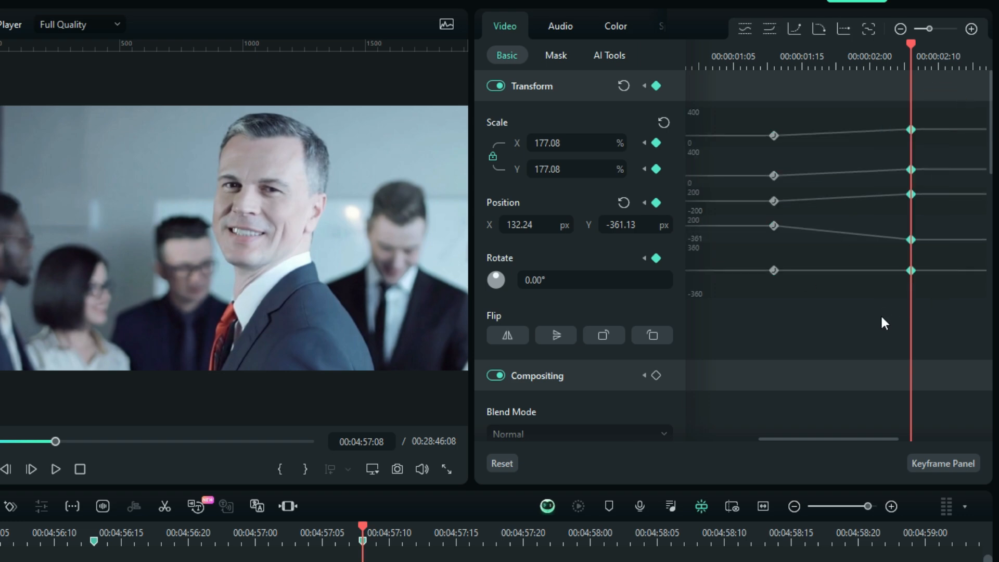
left_click(823, 28)
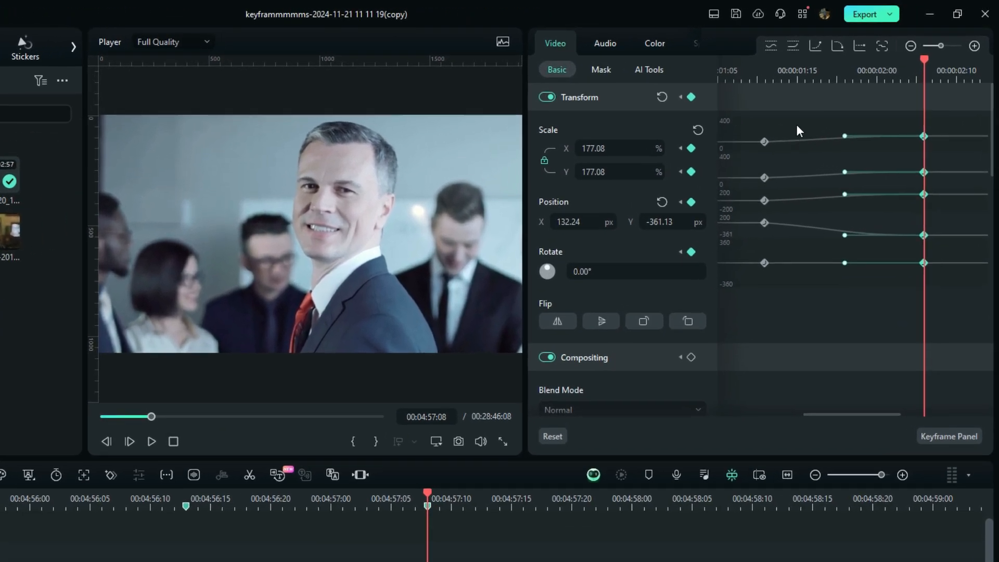
Inspect the curve handles of the first and second Transform keyframes across scale, position and rotation.
left_click_drag(797, 125, 744, 299)
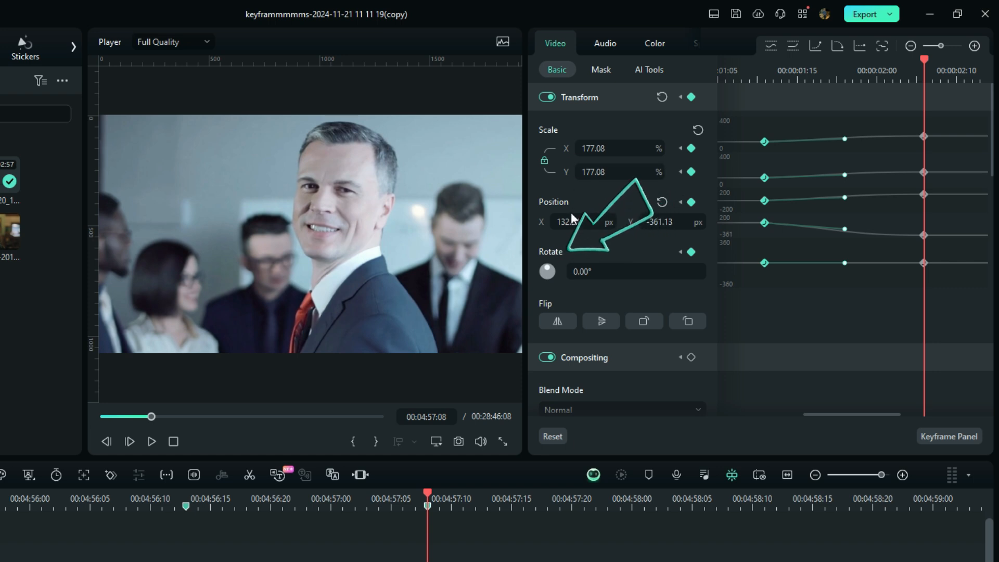
left_click_drag(752, 132, 781, 184)
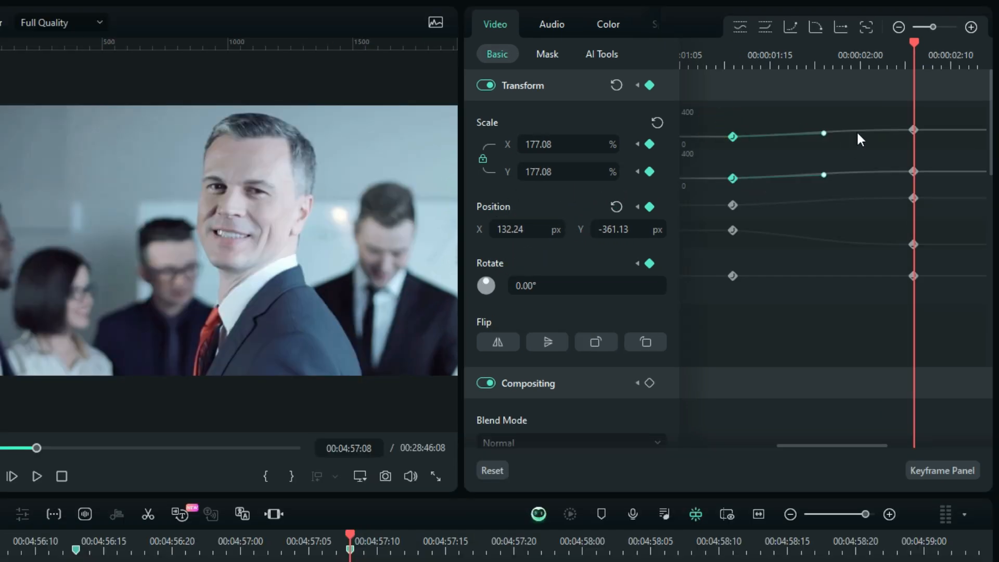
left_click_drag(903, 119, 936, 290)
Play back the eased zoom from just before the first keyframe, around 00:04:56:10.
left_click(33, 539)
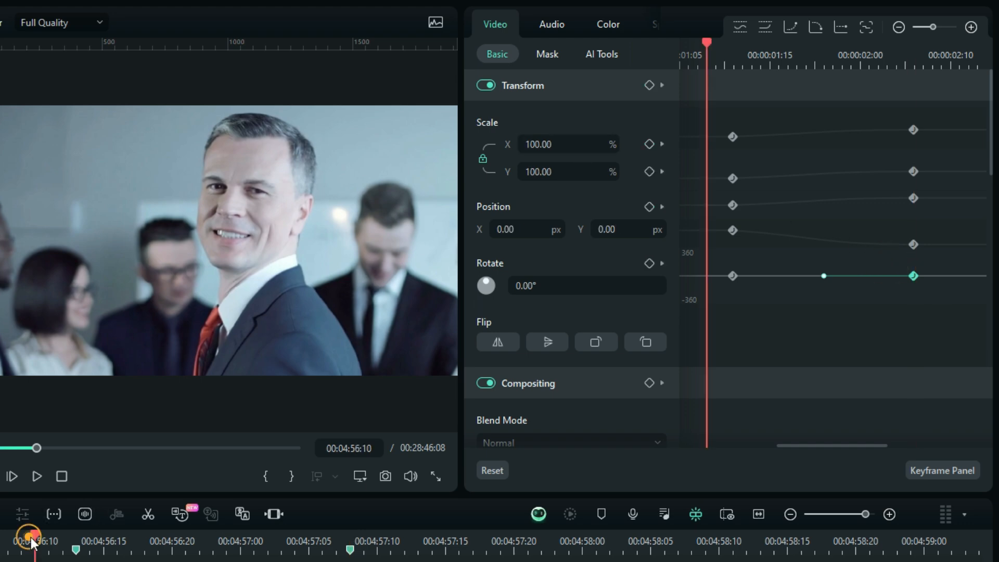
key("space")
key("space")
left_click(66, 539)
key("space")
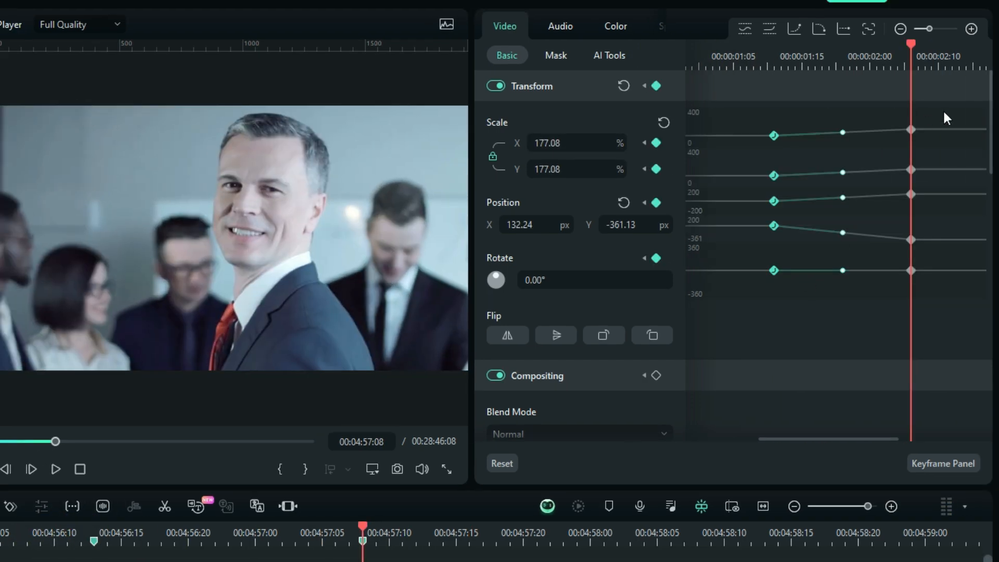
Reselect the whole column of end keyframes at the second marker and apply the falling easing curve again.
key("Delete")
left_click_drag(945, 113, 884, 314)
left_click(821, 29)
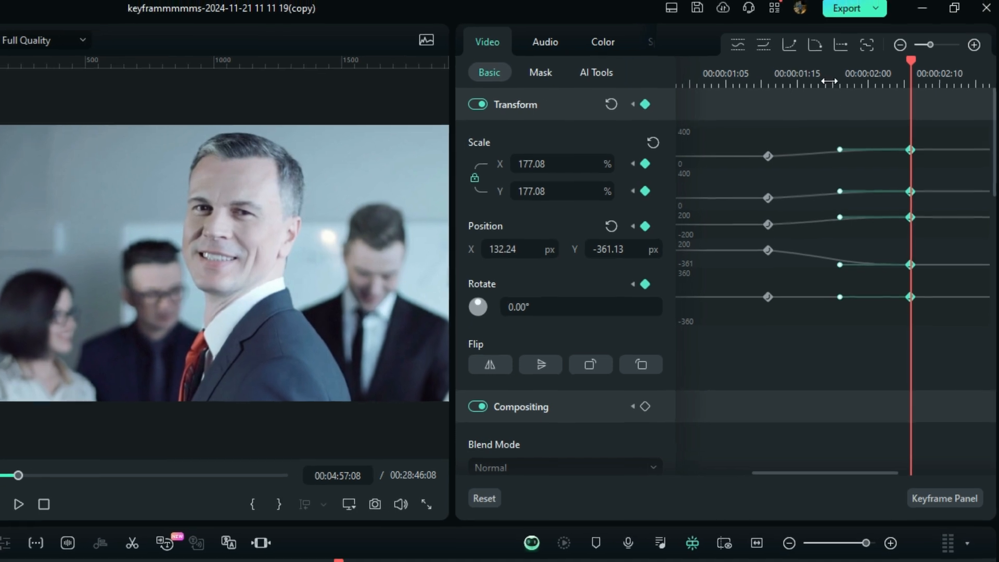
Select the starting and ending keyframe groups in turn to compare their easing handles in the graphs.
left_click_drag(832, 66, 843, 93)
left_click_drag(765, 144, 703, 352)
left_click_drag(964, 134, 854, 336)
left_click_drag(763, 136, 725, 315)
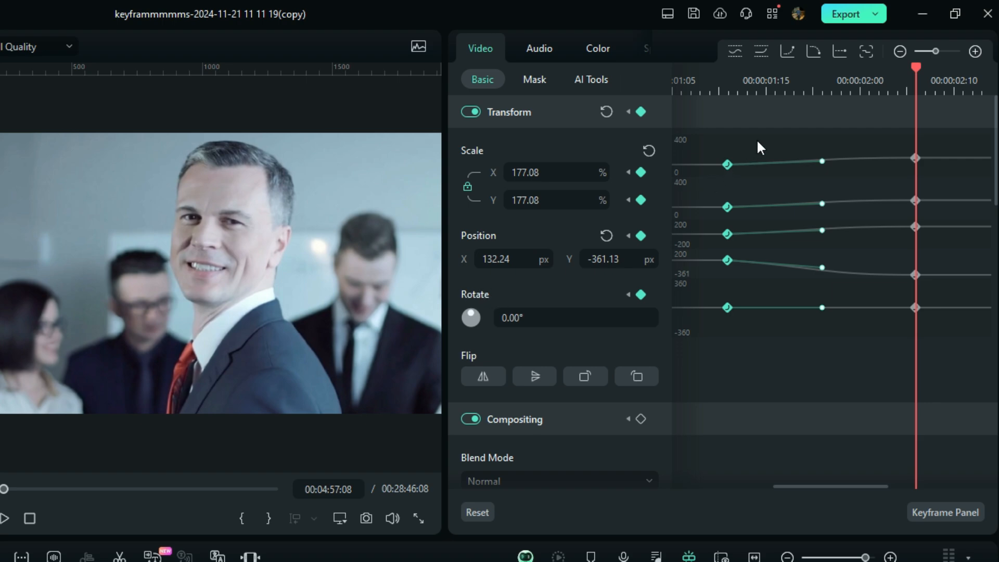
left_click_drag(757, 139, 721, 212)
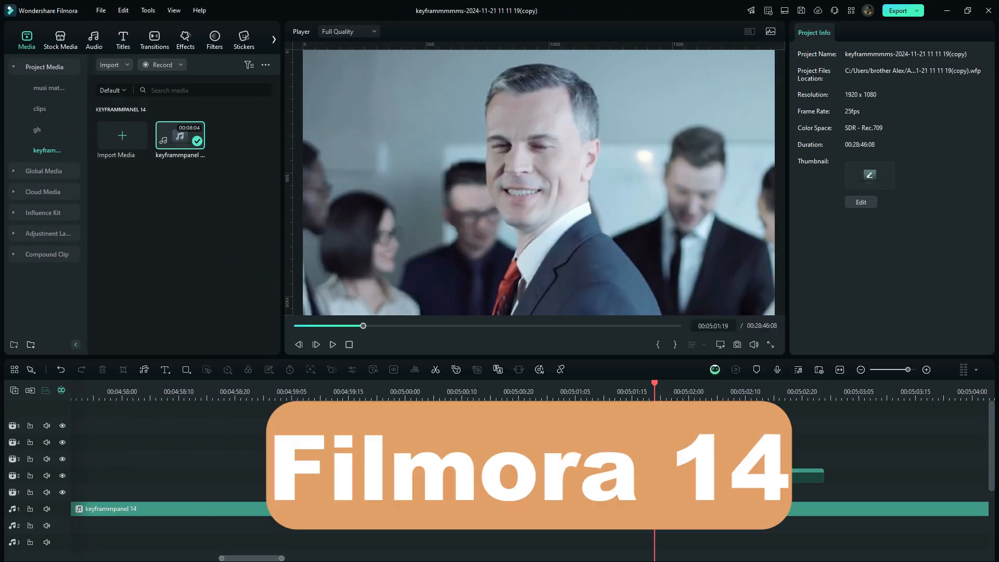
Show the looking back clip's keyframe animation on the timeline and display the Transform curve graph.
left_click(485, 477)
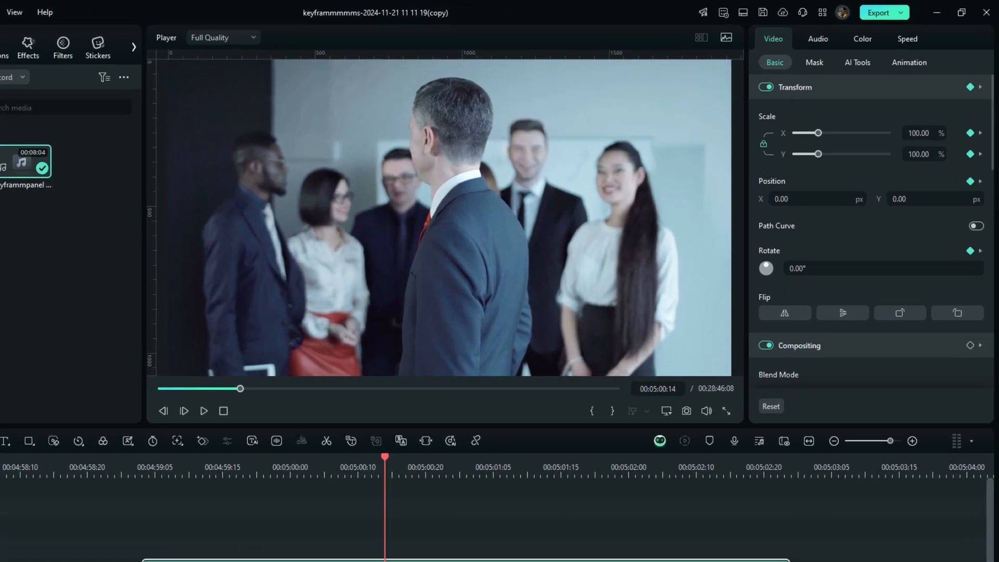
left_click(598, 476)
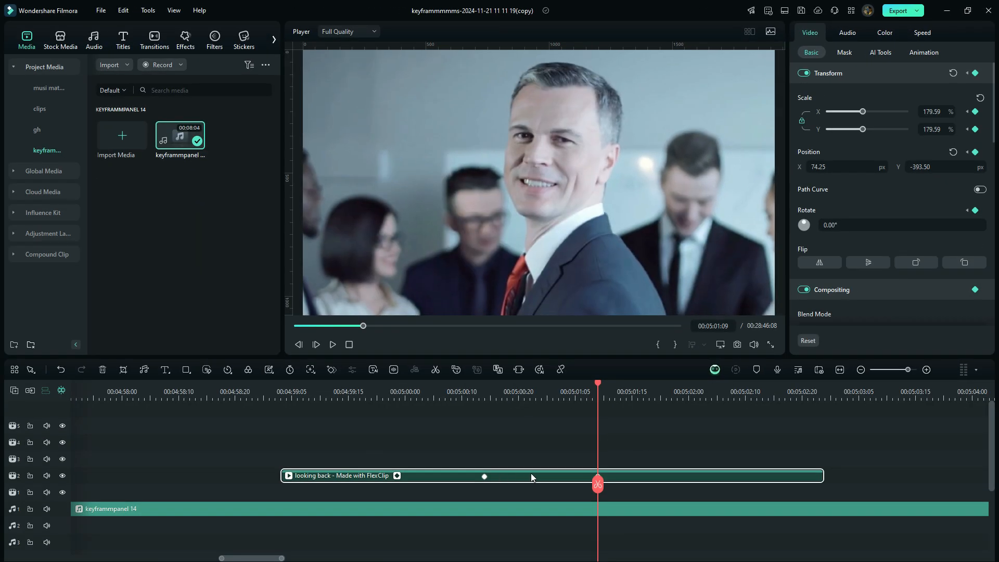
right_click(532, 477)
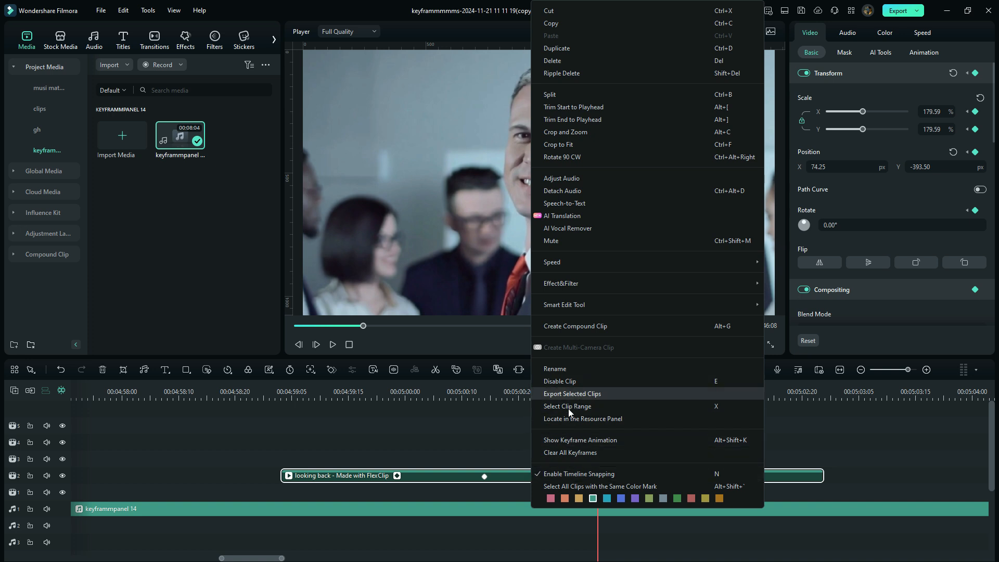
left_click(569, 440)
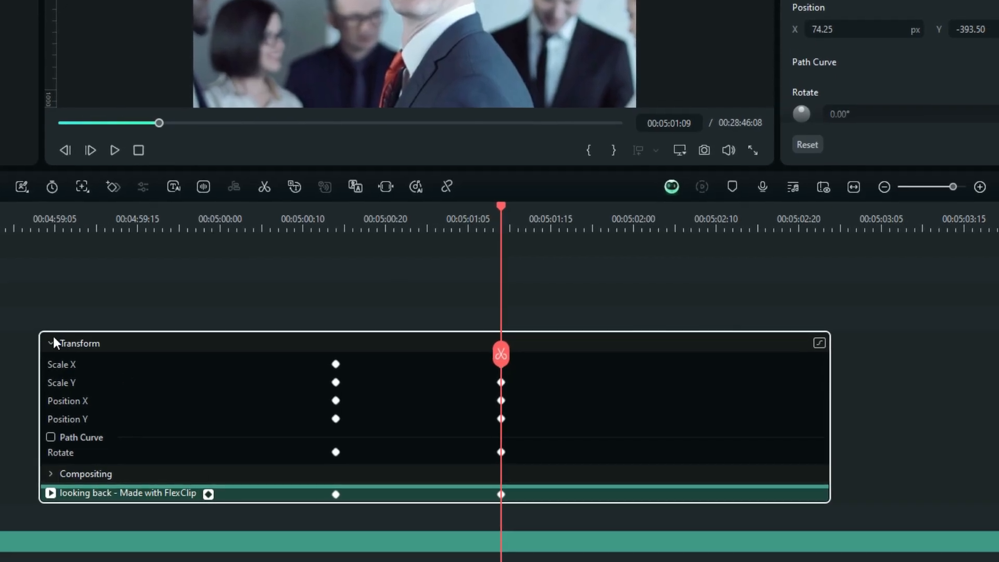
left_click(819, 344)
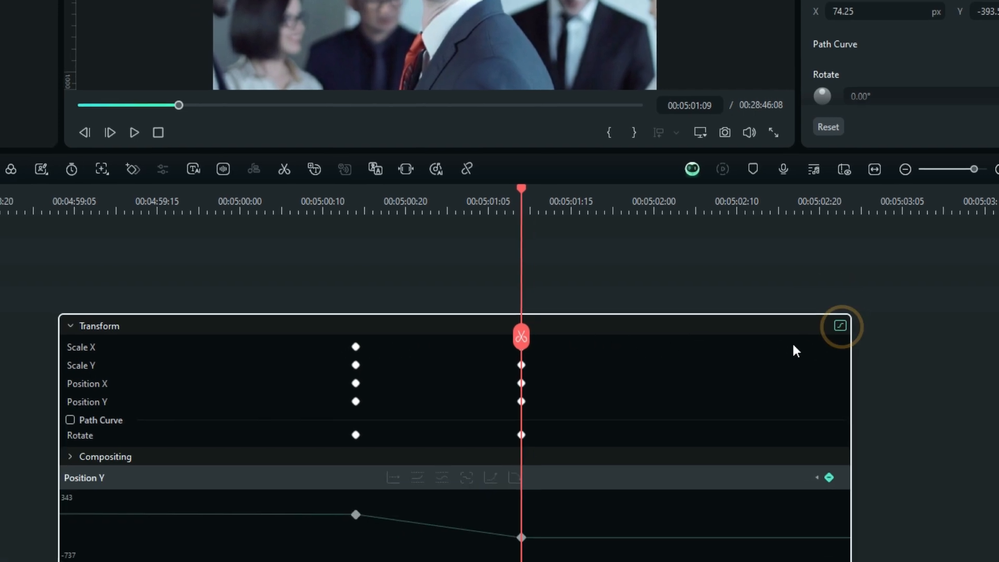
scroll(780, 340, "down", 2)
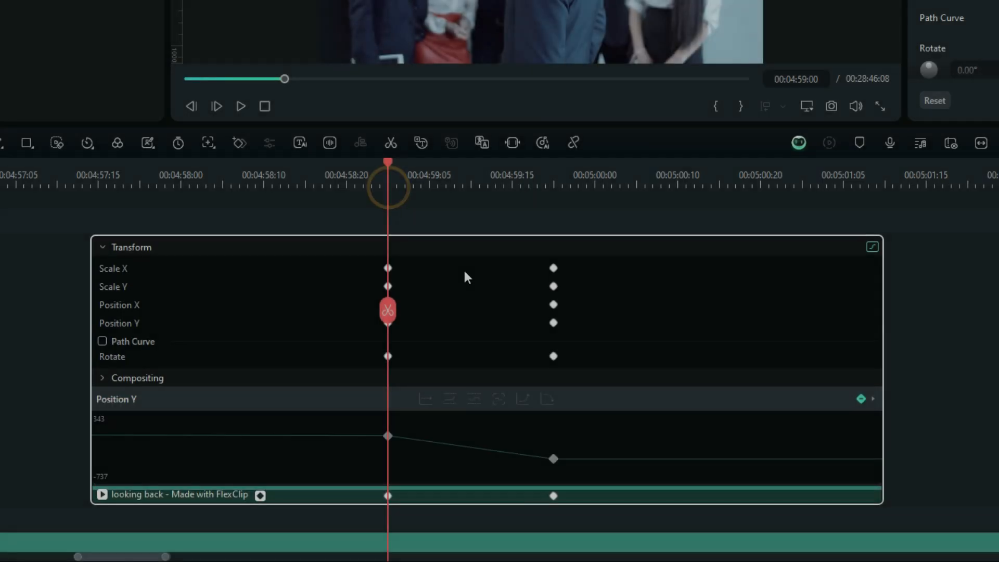
Ease the Scale X curve, using the rising curve on its first keyframe and the falling curve on its second.
left_click(550, 184)
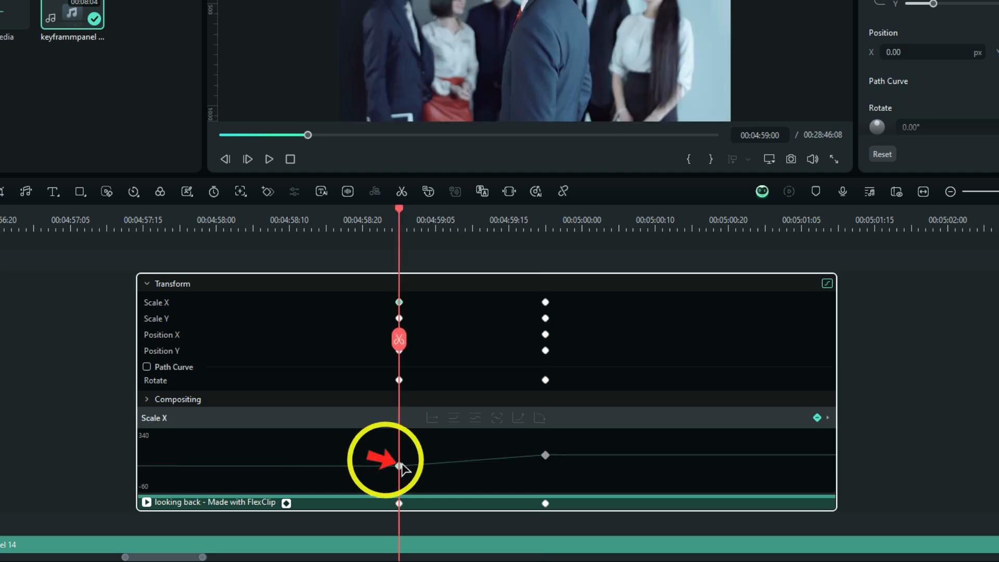
left_click(400, 465)
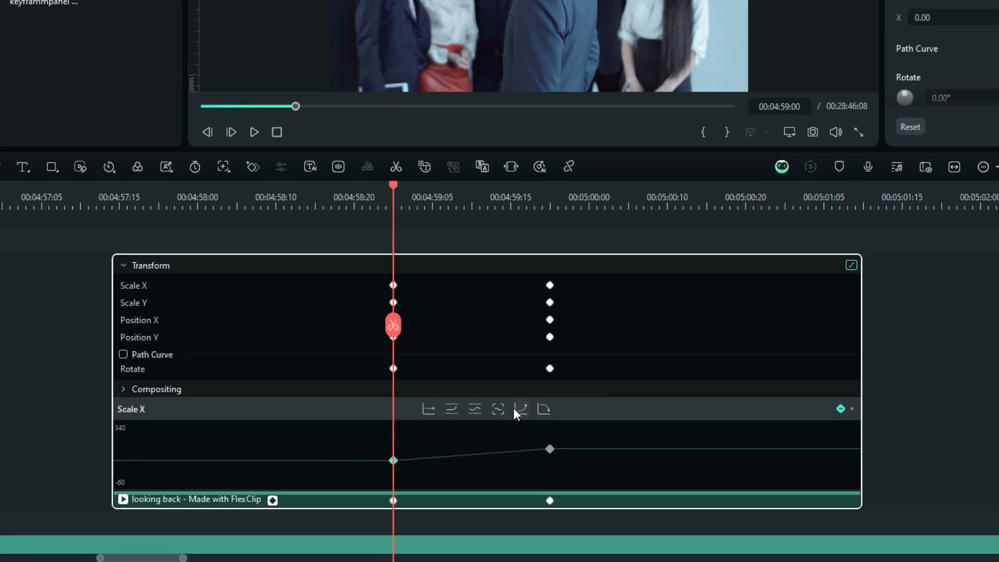
left_click(518, 418)
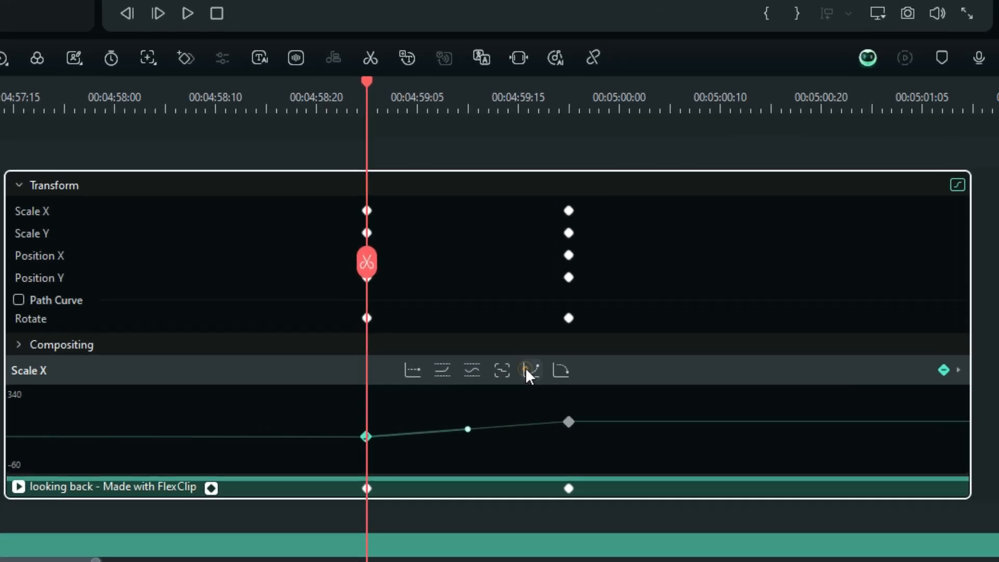
left_click_drag(368, 262, 567, 419)
left_click(569, 422)
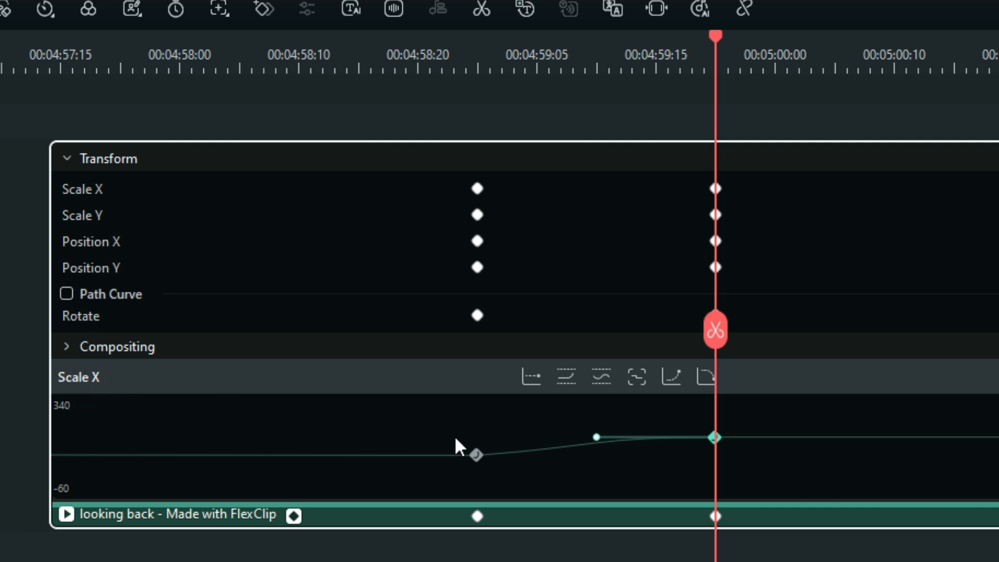
Select the first and second Scale X keyframes in the graph to examine their easing handles.
left_click(476, 455)
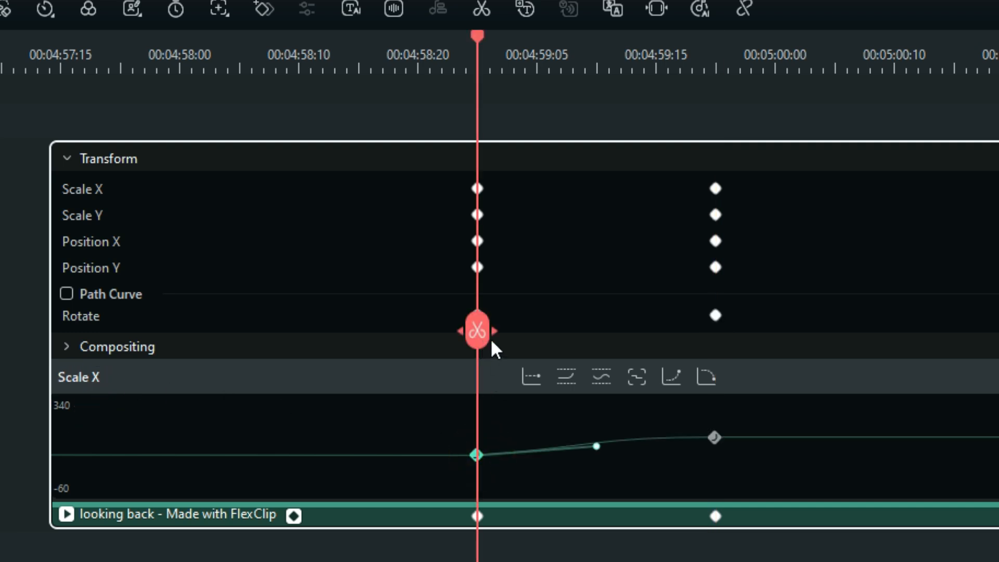
left_click_drag(484, 339, 597, 360)
left_click_drag(656, 398, 692, 403)
left_click(714, 439)
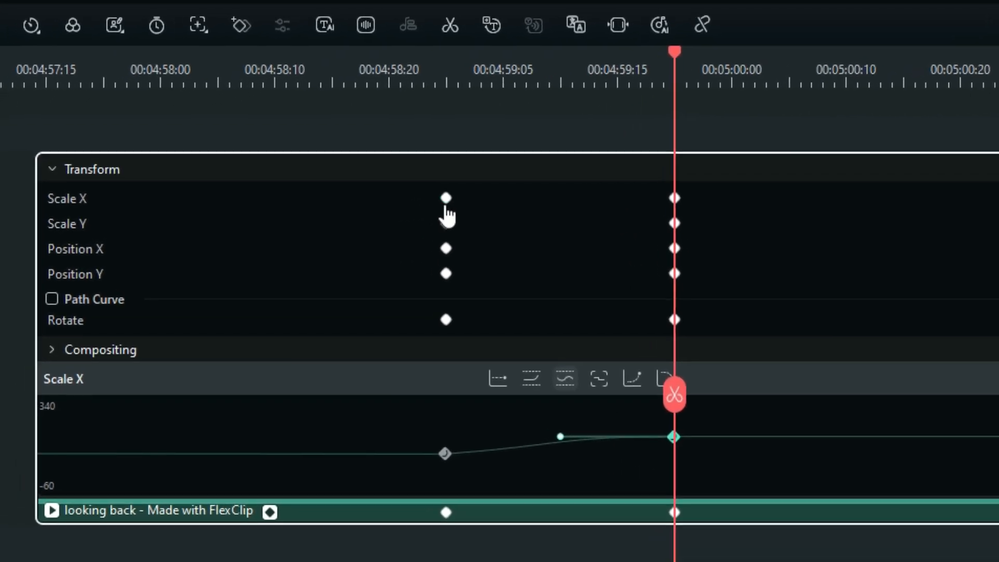
Select the first Scale X, Scale Y and Position X keyframes in turn to view each property's curve graph.
left_click(382, 205)
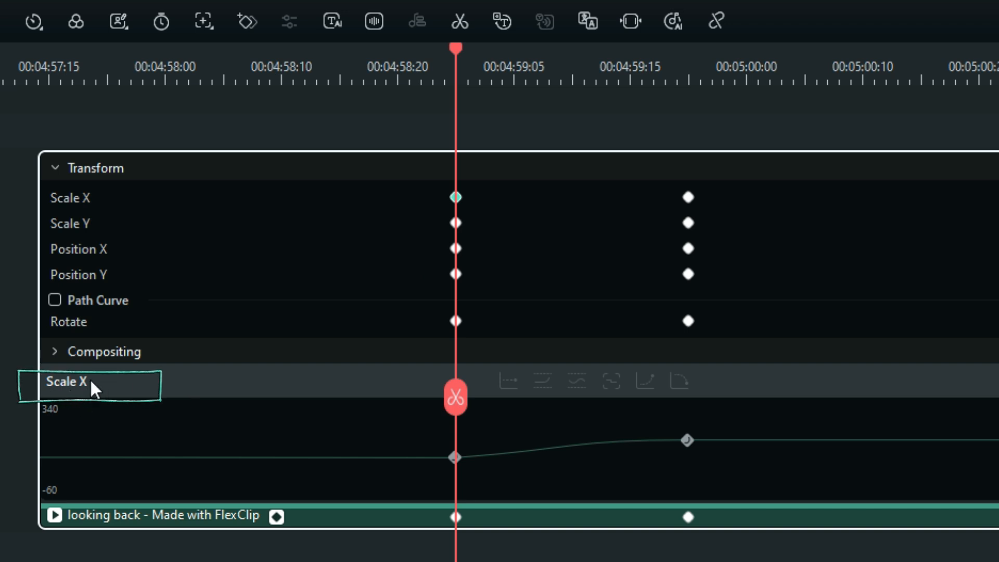
left_click(456, 223)
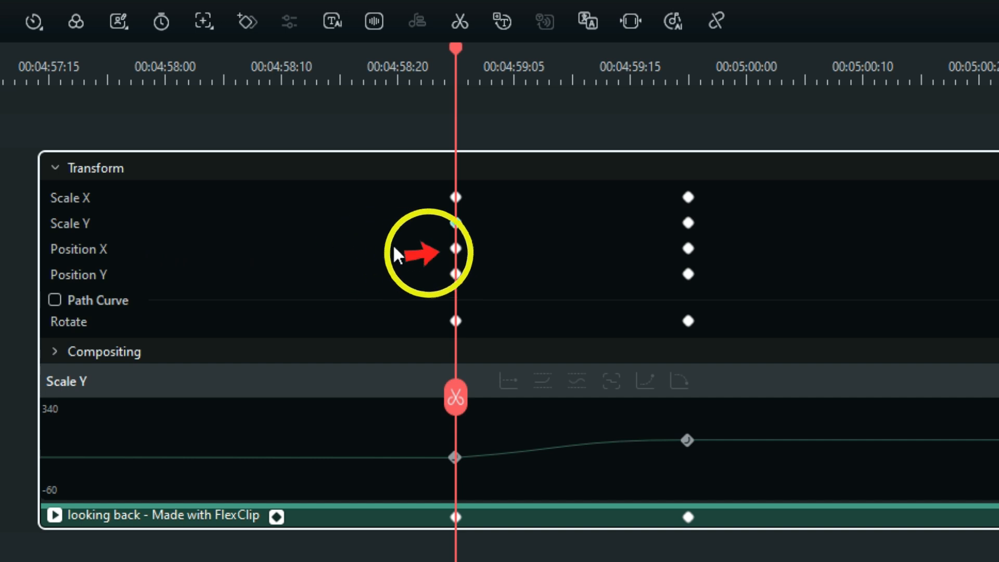
left_click(456, 249)
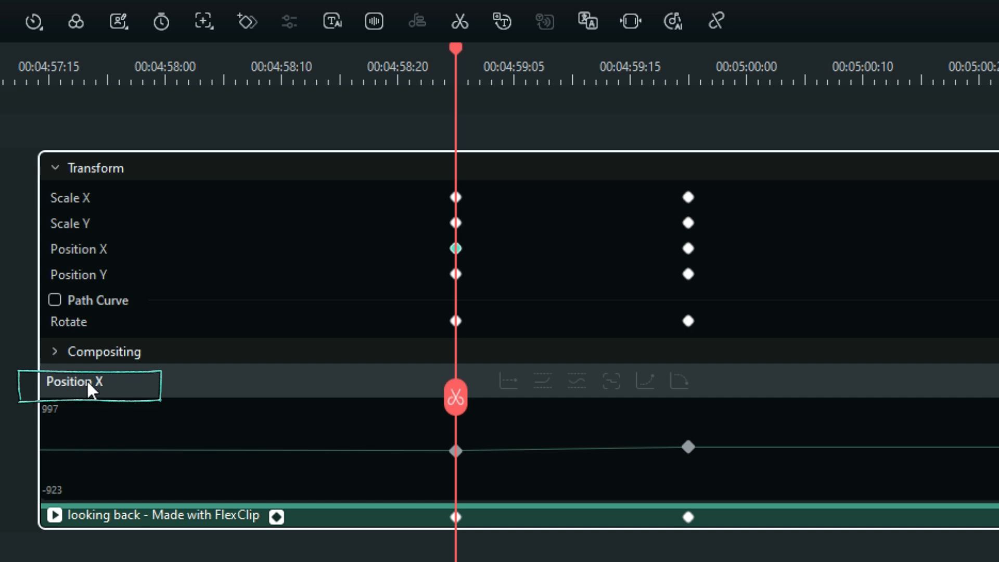
left_click(455, 450)
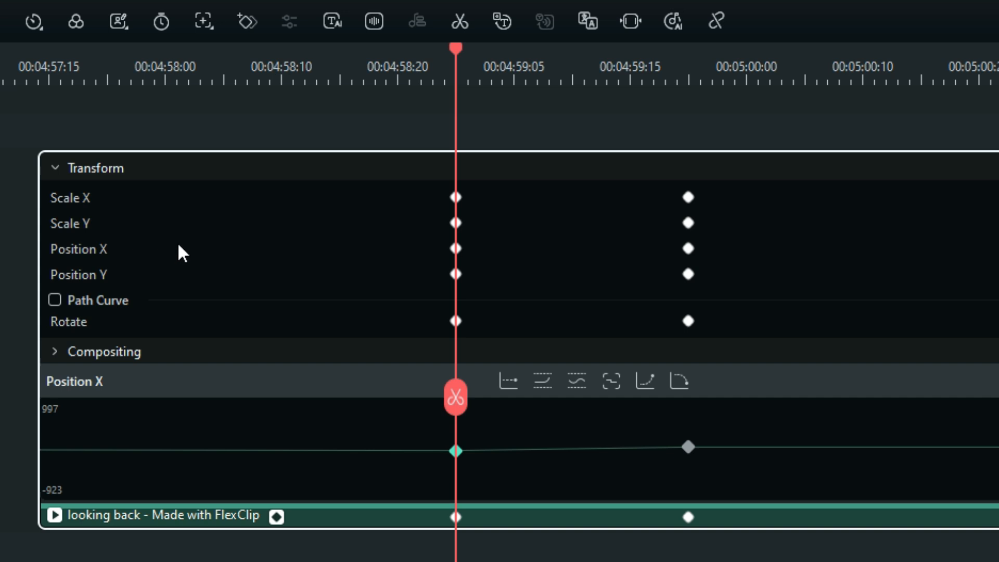
Ease the Position X curve, using the rising curve on its first keyframe and the falling curve on its second.
left_click(456, 249)
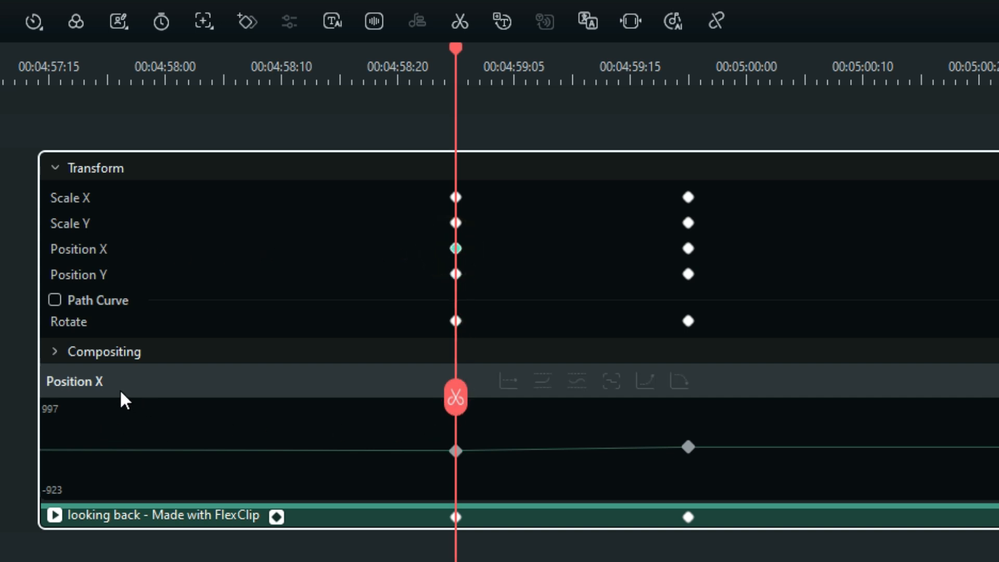
left_click(456, 451)
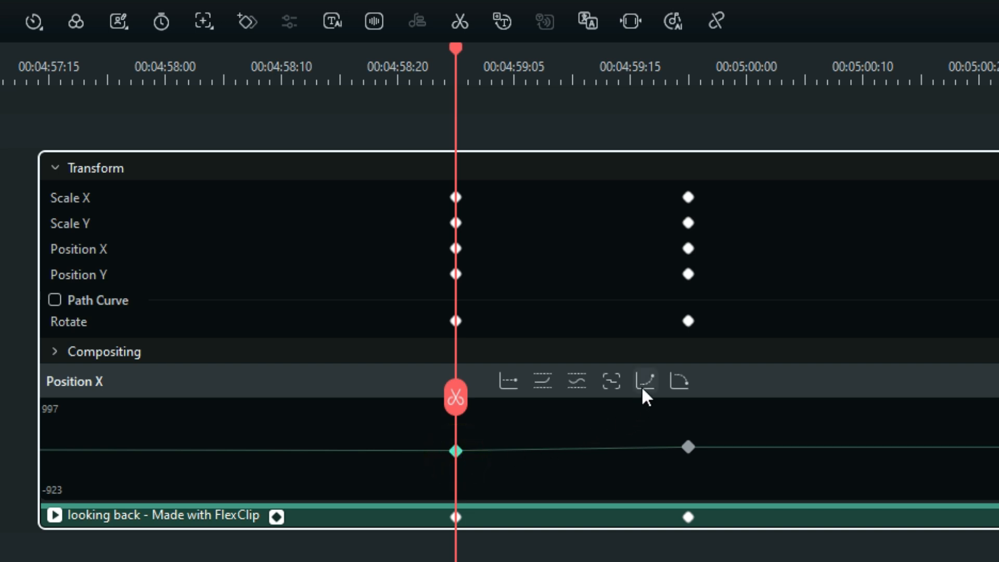
left_click(645, 384)
left_click(689, 448)
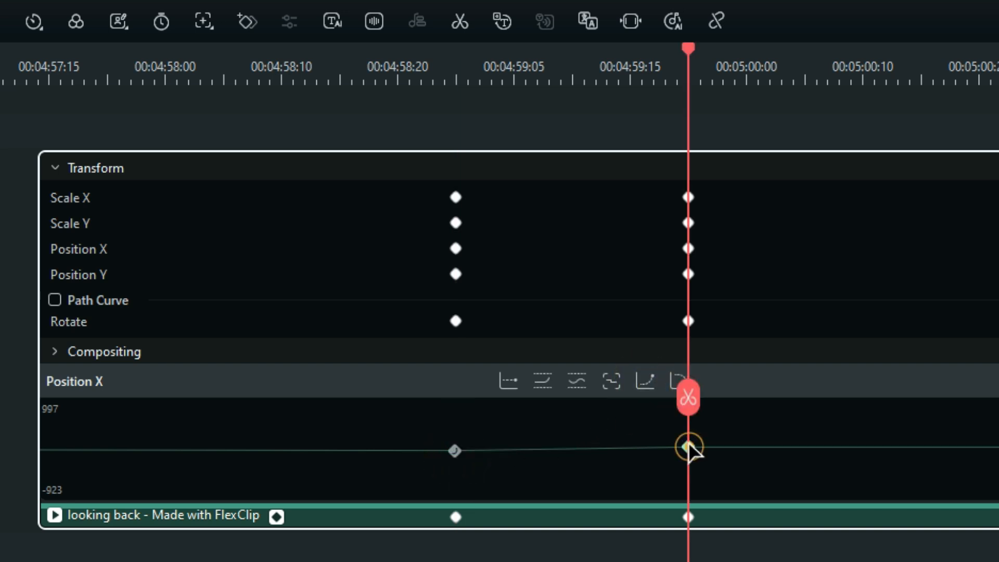
left_click_drag(682, 397, 724, 398)
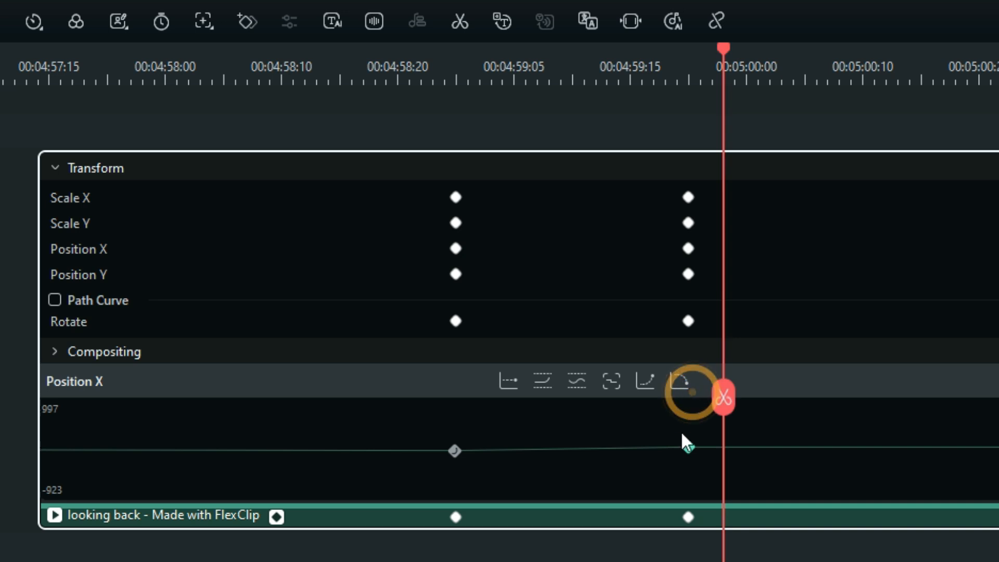
left_click(677, 382)
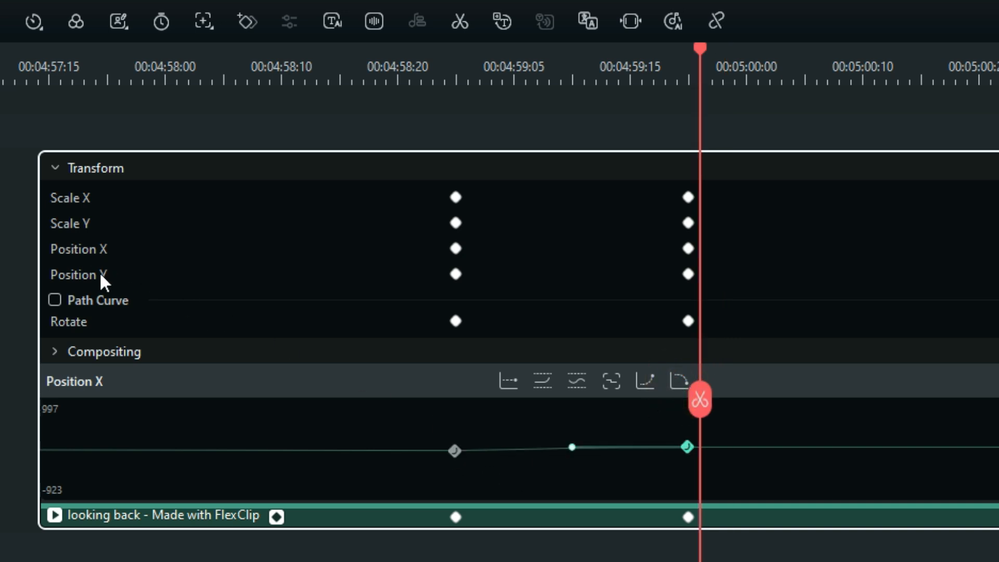
Ease the Position Y curve, using the rising curve on its first keyframe and the falling curve on its second.
left_click(457, 277)
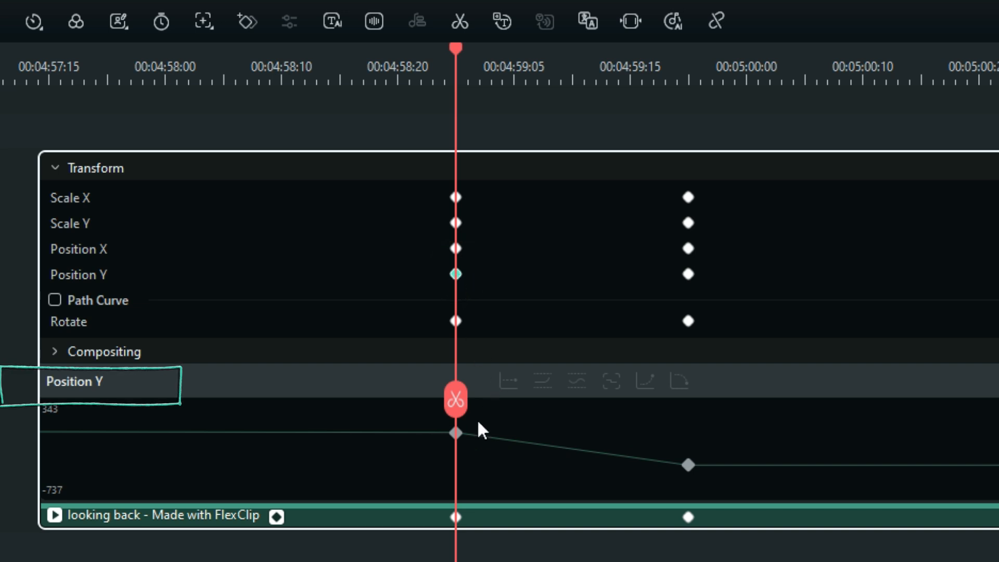
left_click(456, 432)
left_click(647, 383)
left_click(688, 463)
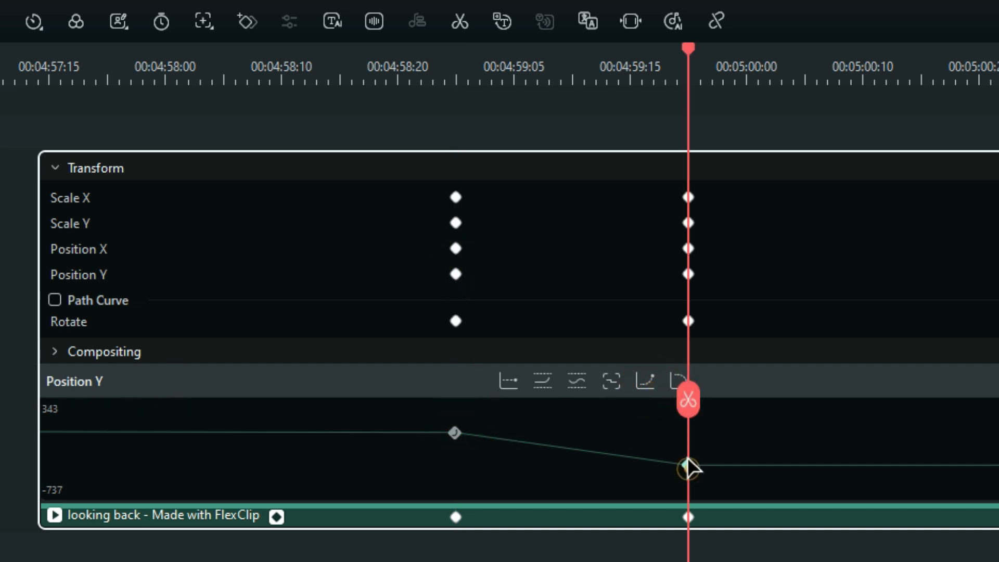
left_click_drag(683, 399, 718, 399)
left_click(678, 381)
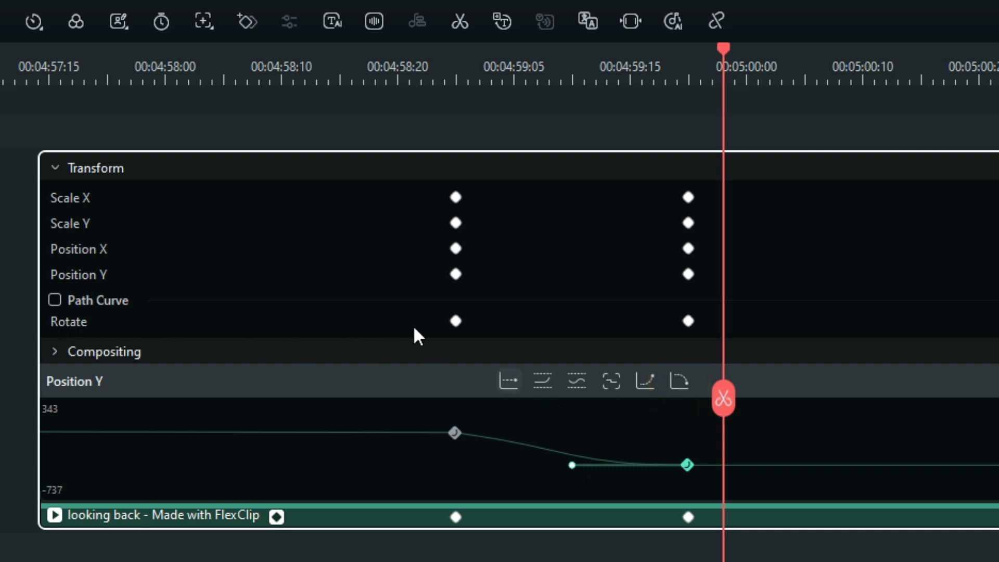
Ease the Rotate curve, using the rising curve on its first keyframe and the falling curve on its second.
left_click(456, 321)
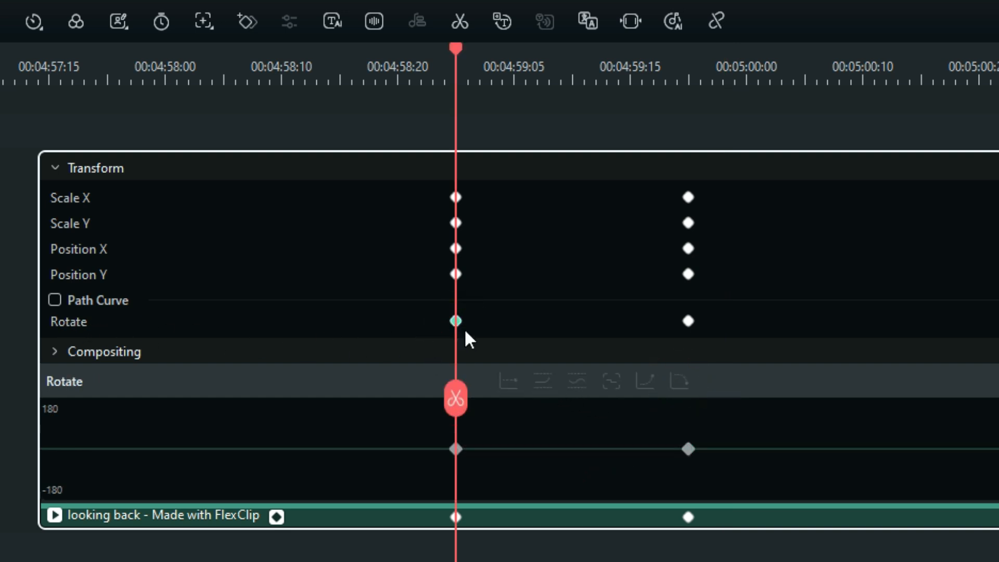
left_click(455, 448)
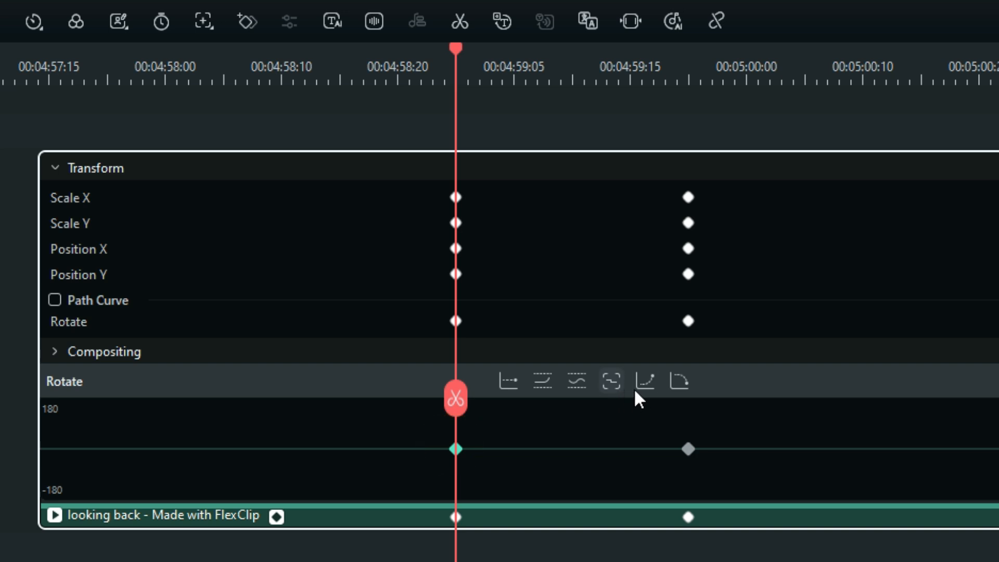
left_click(645, 382)
left_click(688, 449)
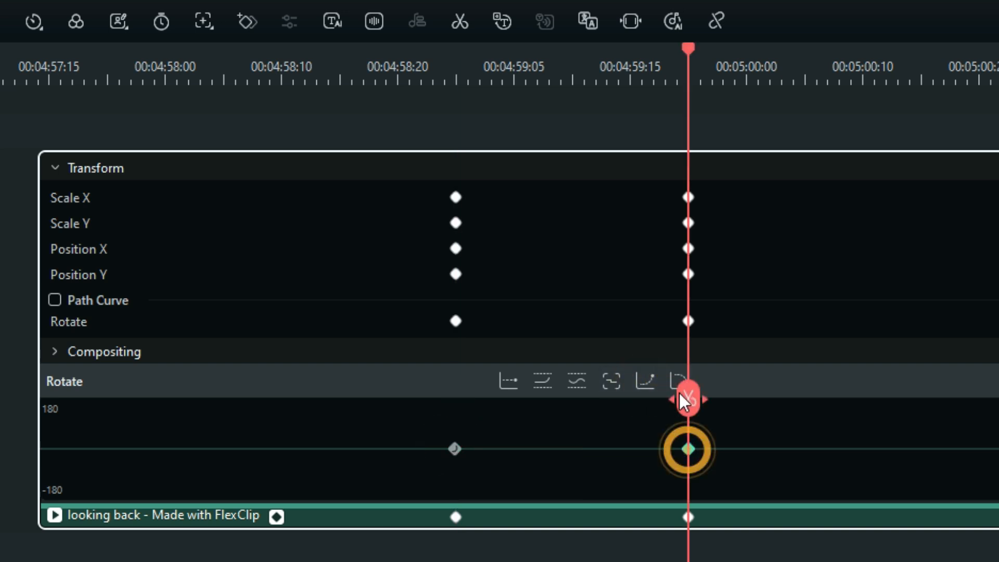
left_click(671, 380)
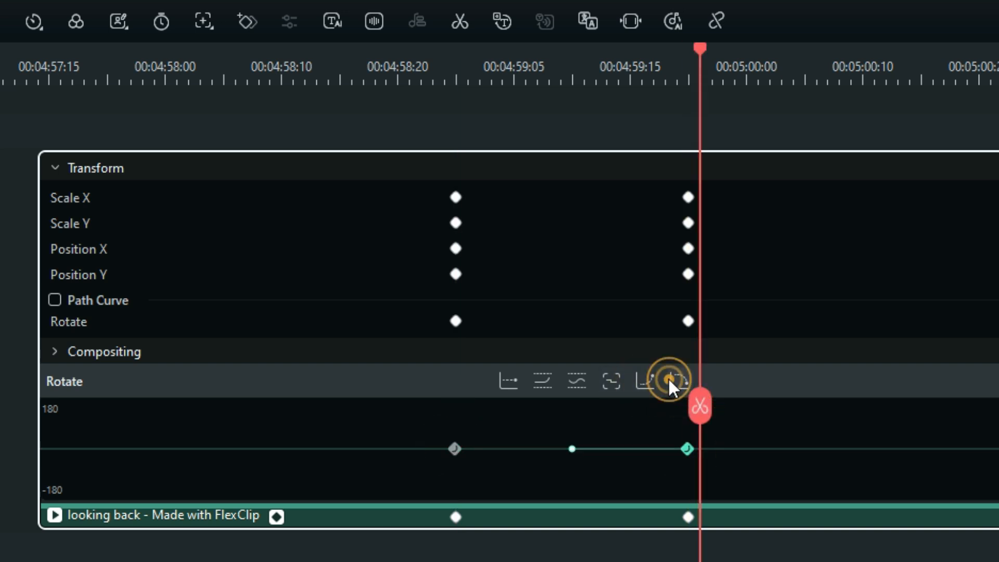
scroll(512, 385, "up", 2)
scroll(513, 380, "down", 2)
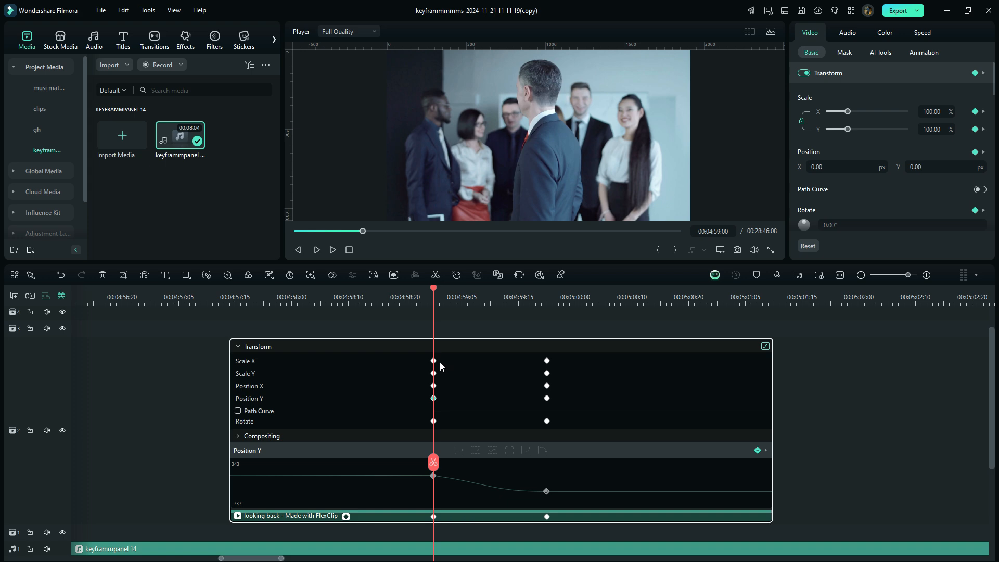
Check the first Scale X keyframe's ease-in handle, and flatten the first Position X keyframe's handle with a curve preset.
left_click(433, 361)
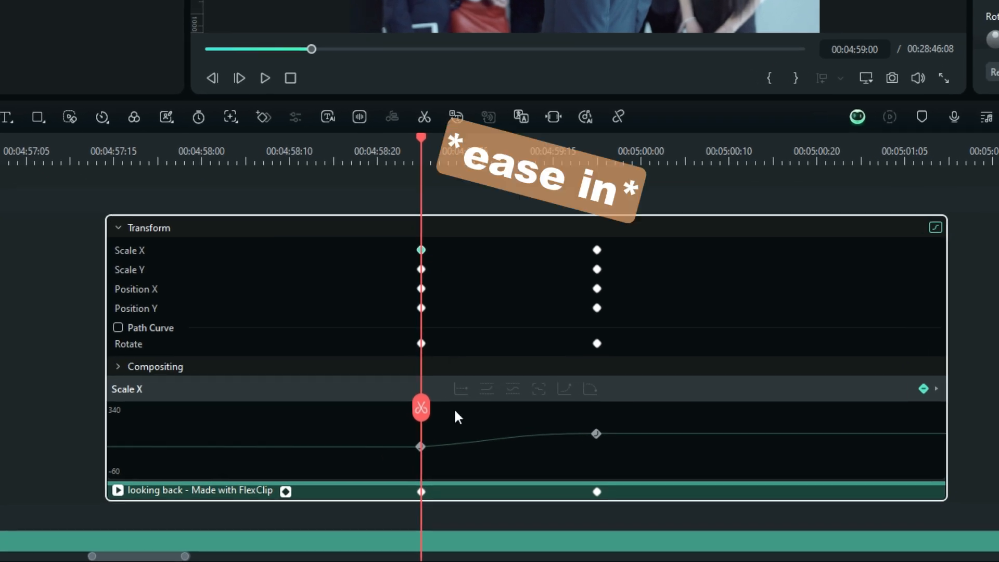
left_click(422, 451)
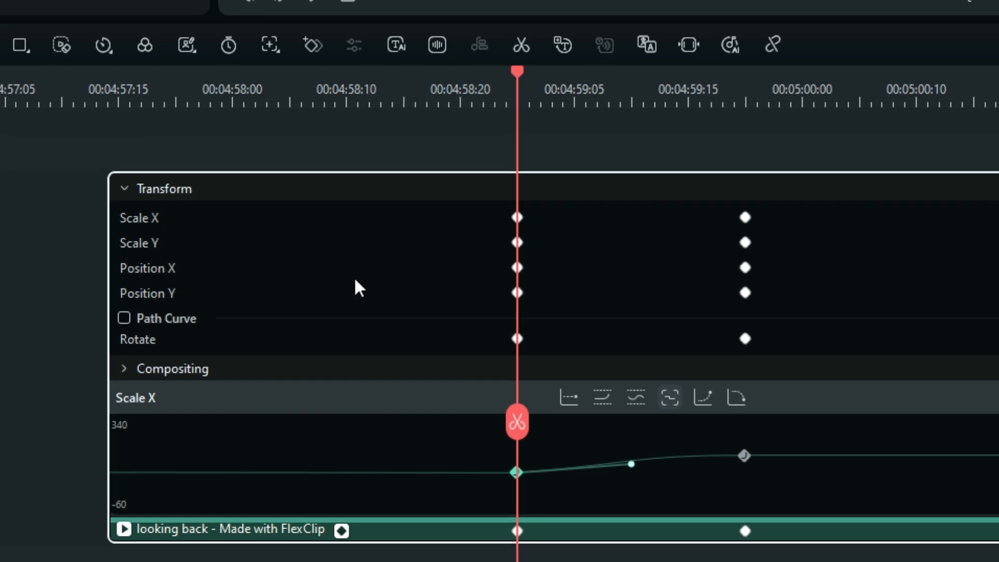
left_click(518, 270)
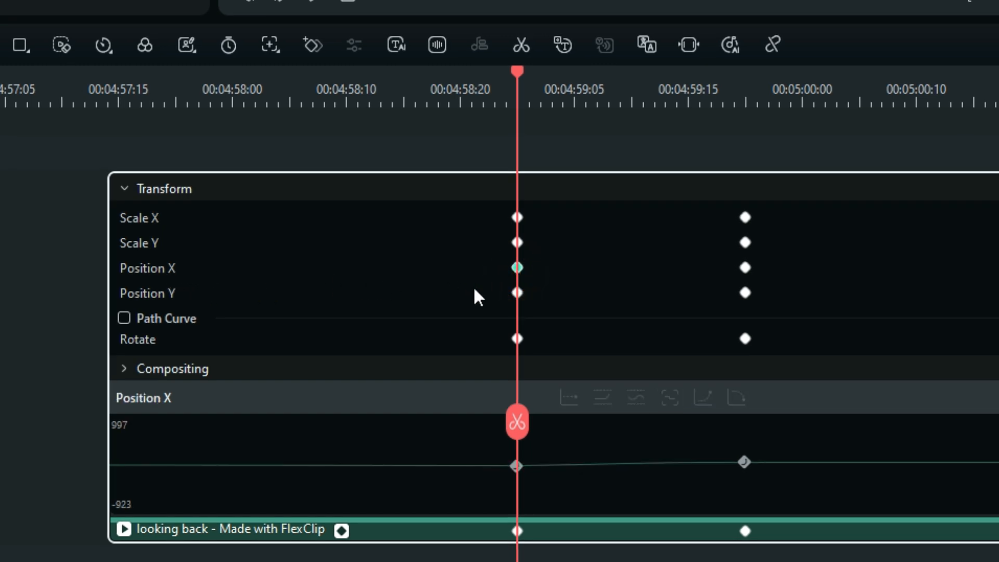
left_click(520, 280)
left_click(518, 465)
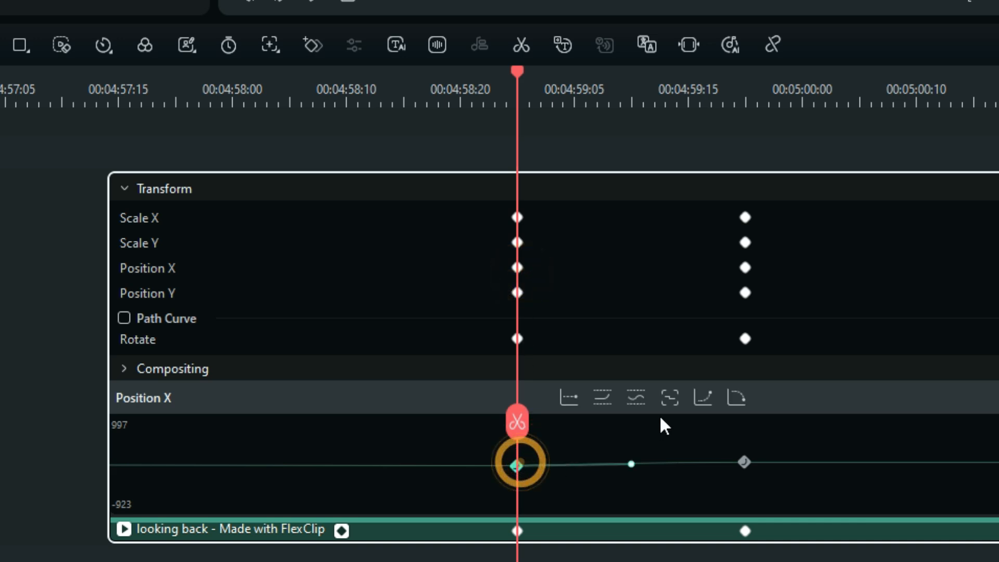
left_click(706, 399)
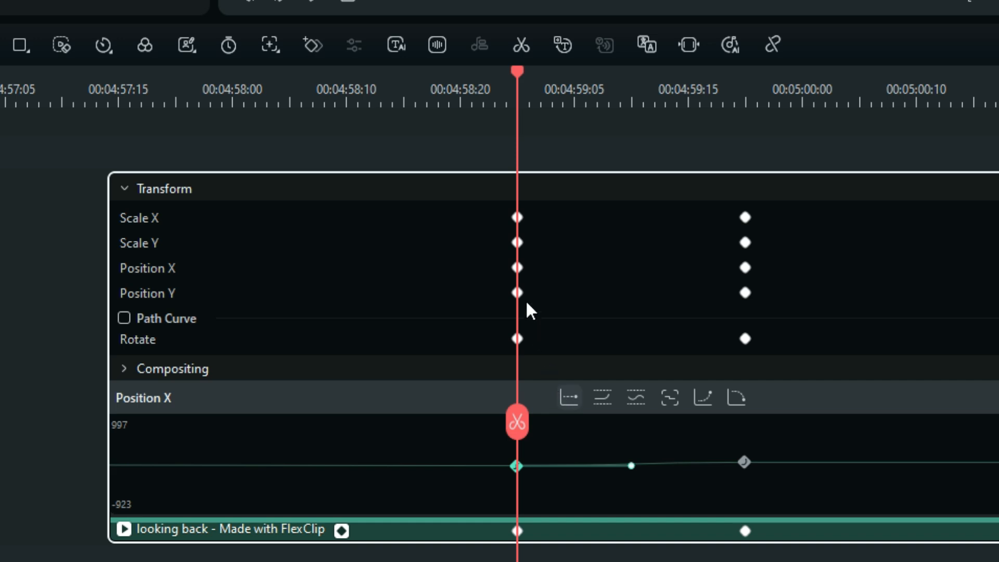
Flatten the first Scale X keyframe's easing handle by applying the wavy smooth curve preset in its graph.
left_click(517, 217)
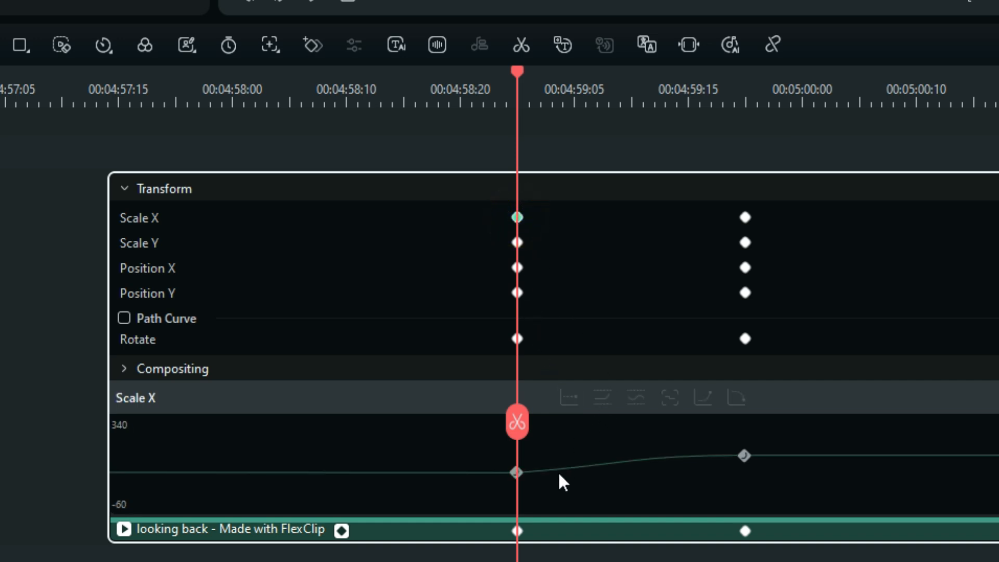
left_click(516, 473)
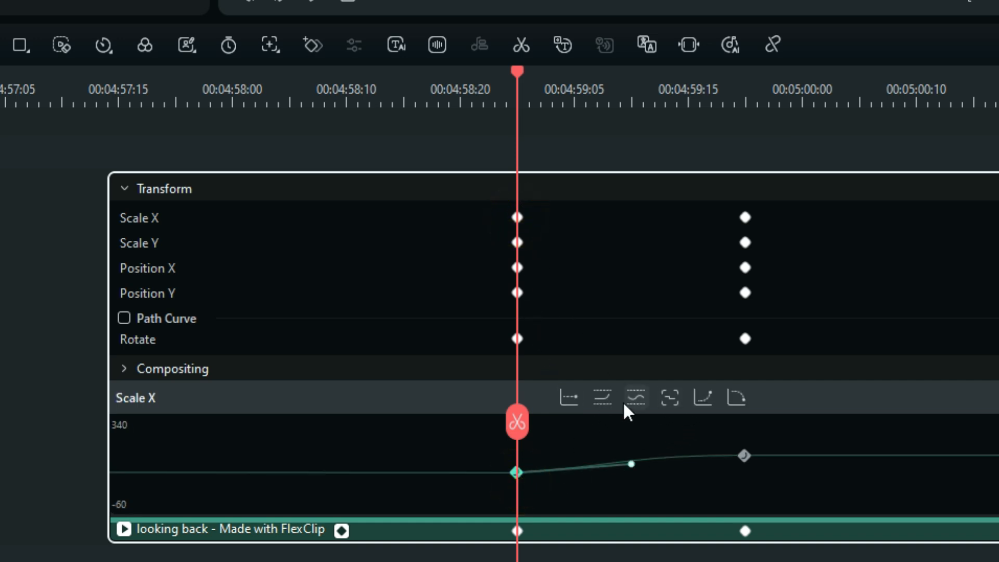
left_click(641, 406)
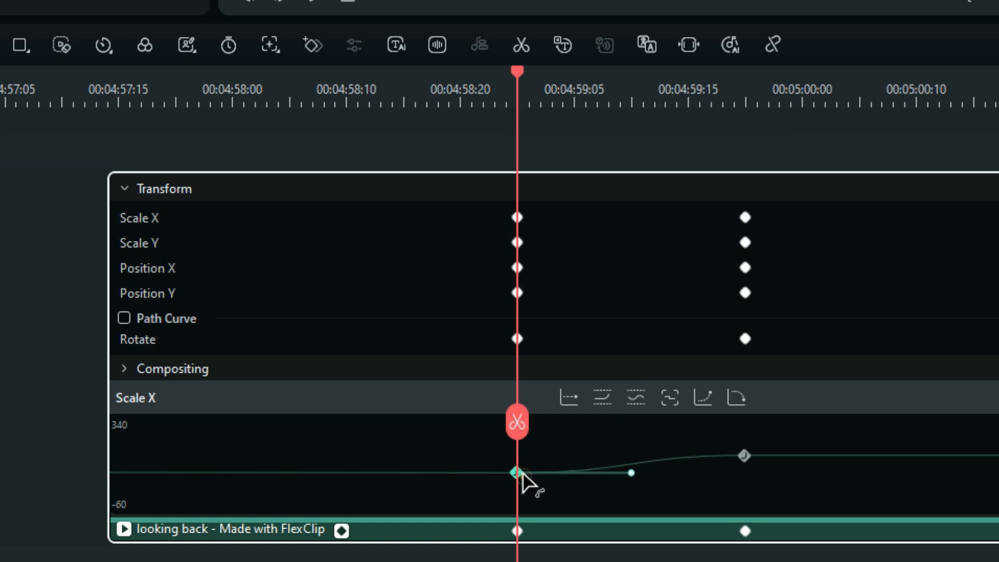
left_click(522, 475)
Apply the wavy smooth curve preset to the first Position X keyframe and reselect that keyframe in the graph.
left_click(518, 268)
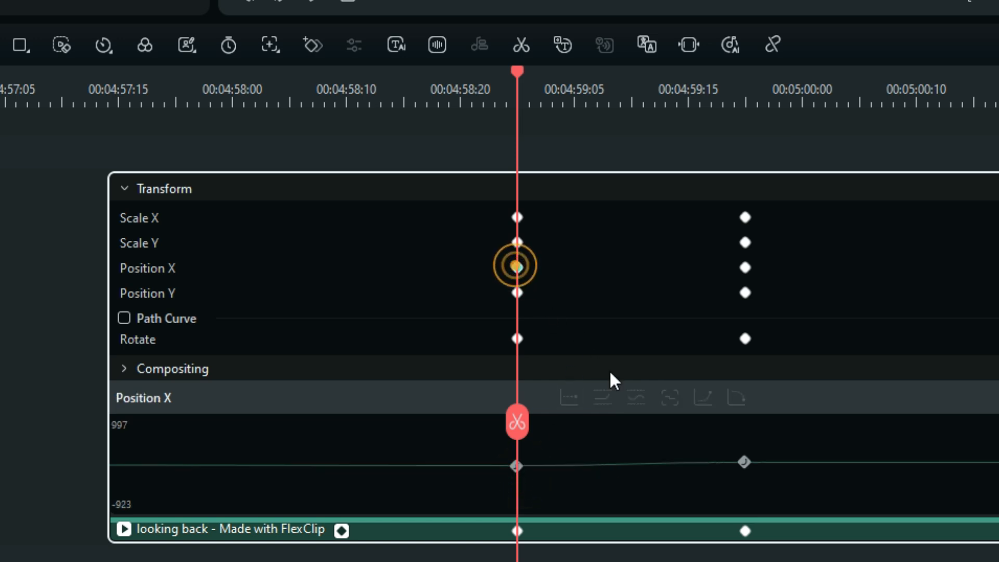
left_click(521, 468)
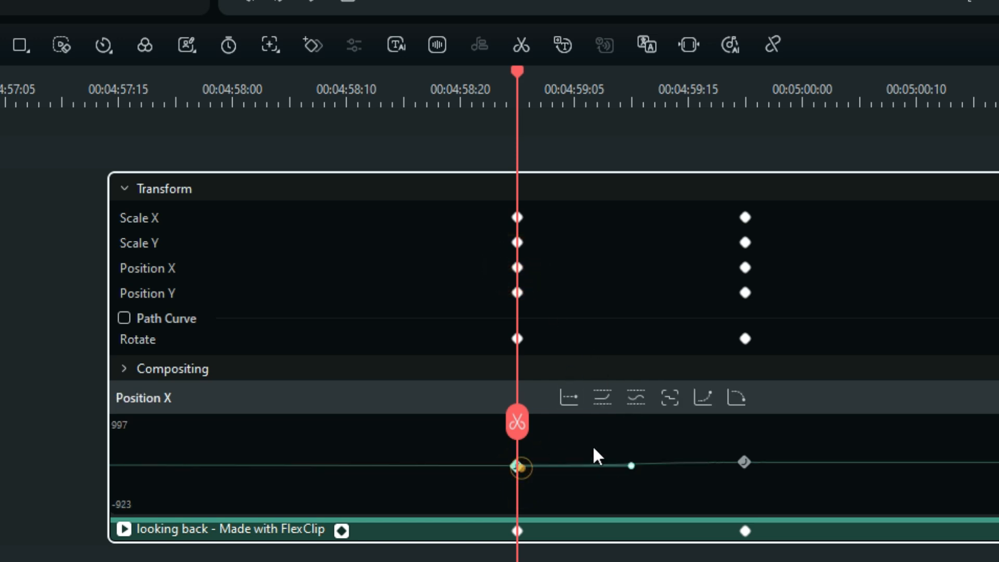
left_click(639, 399)
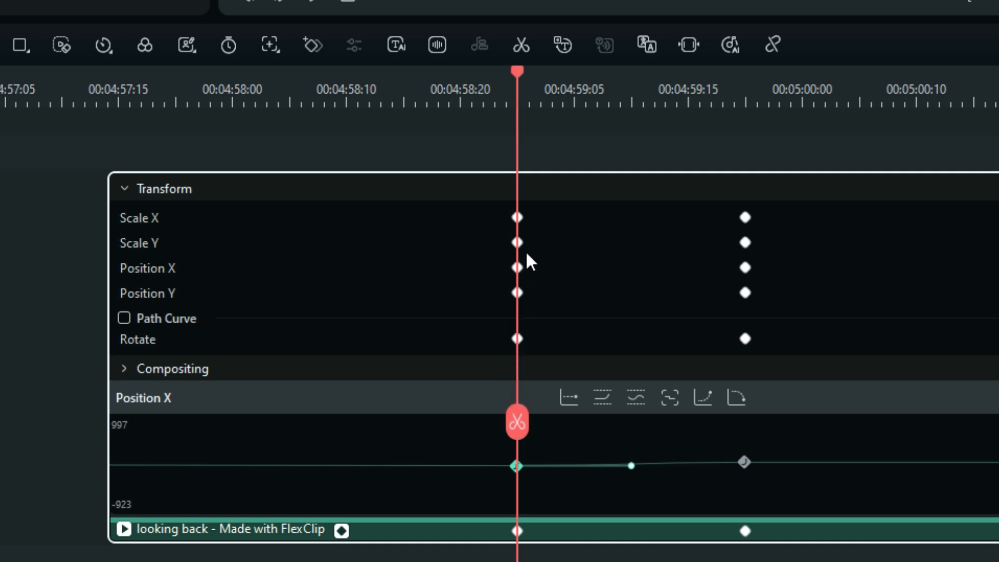
left_click(517, 218)
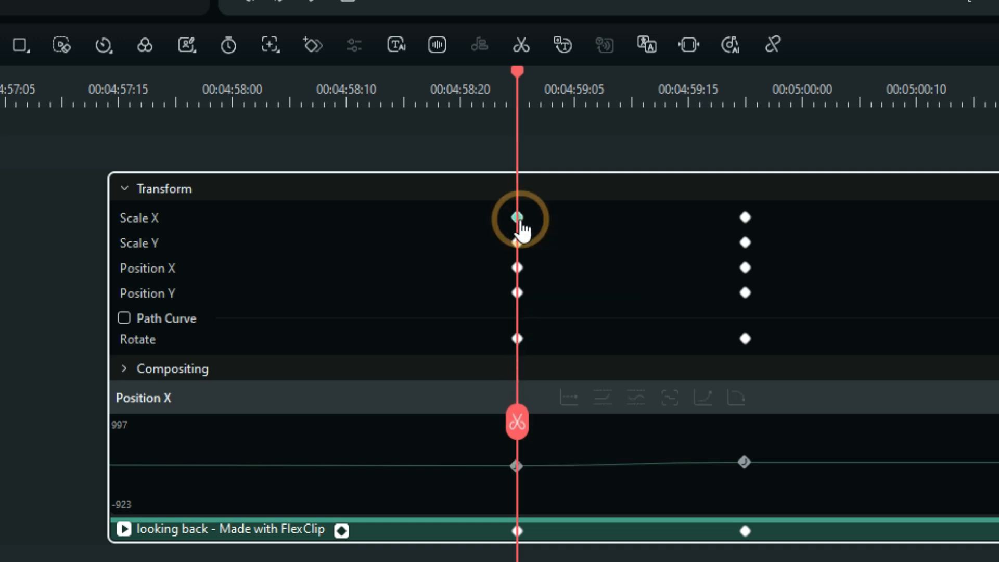
left_click(518, 471)
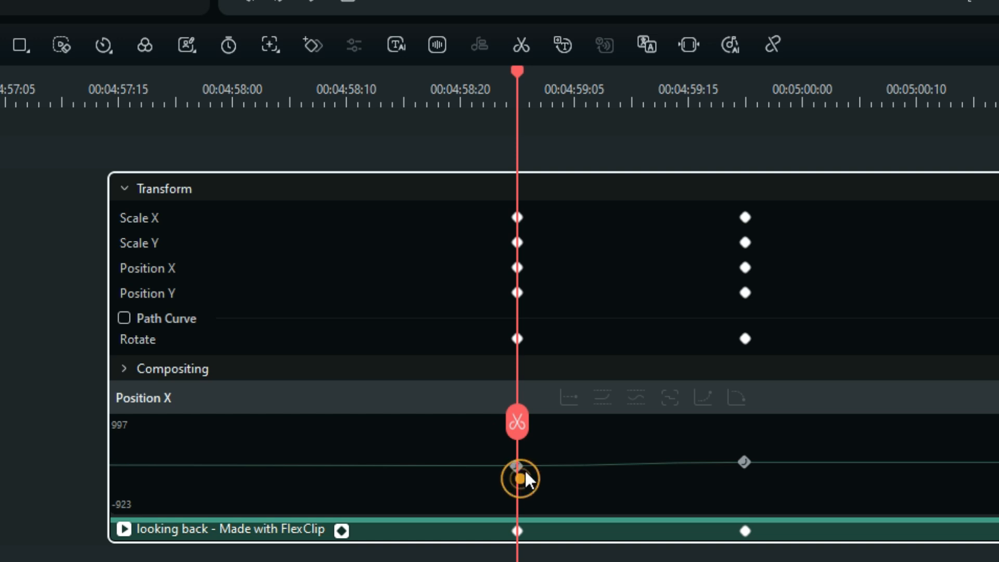
left_click(518, 470)
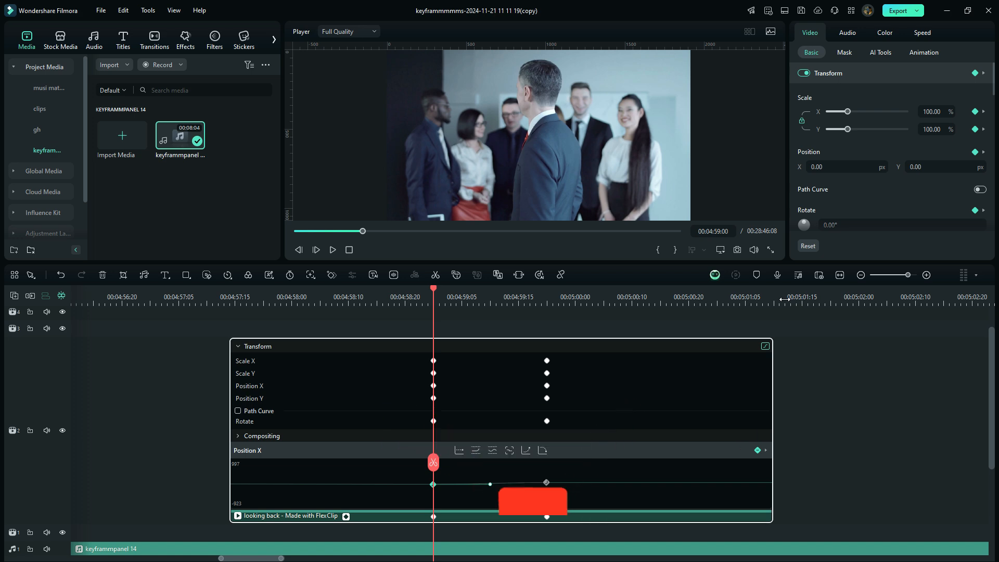
Save the project with the eased looking back clip.
left_click_drag(785, 299, 574, 420)
key("ctrl+s")
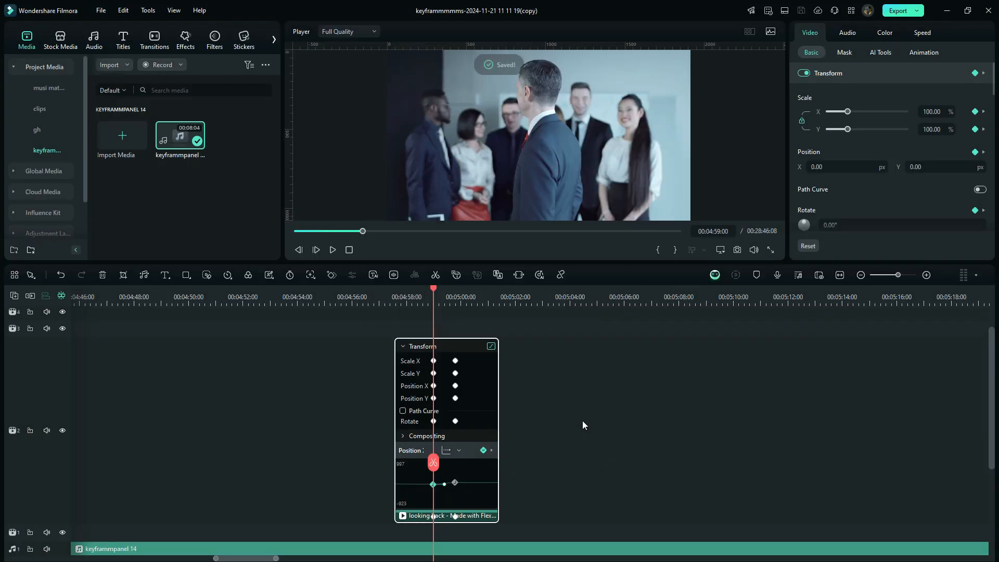